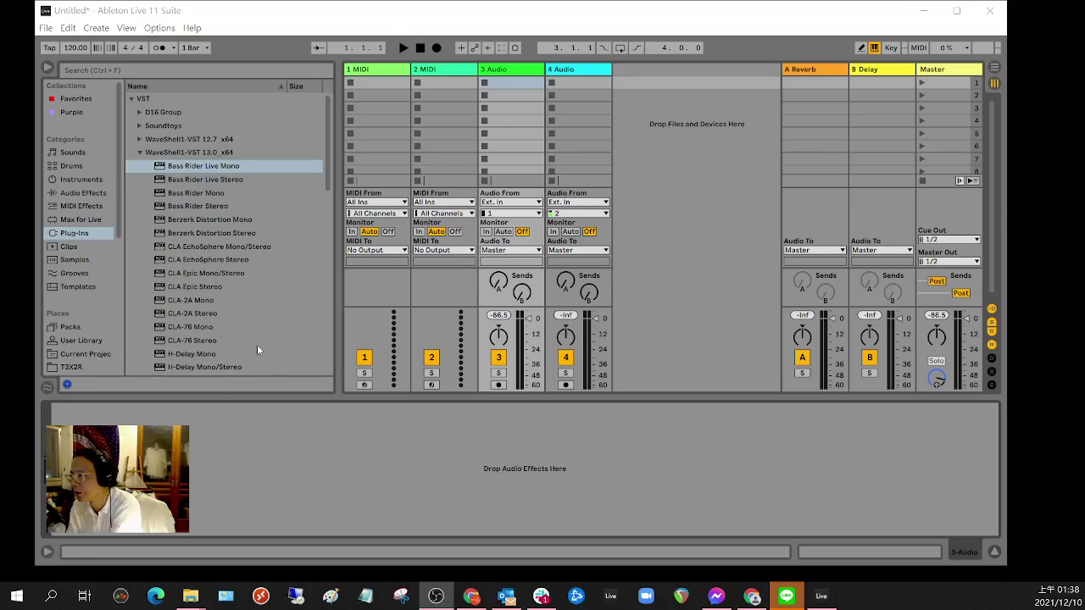
- Open the Waves folder under VST3 in the plug-in list and load AR TG Mastering Live Mono onto the 3 Audio track
{"action": "left_click", "coordinate": [132, 98]}
{"action": "left_click", "coordinate": [132, 111]}
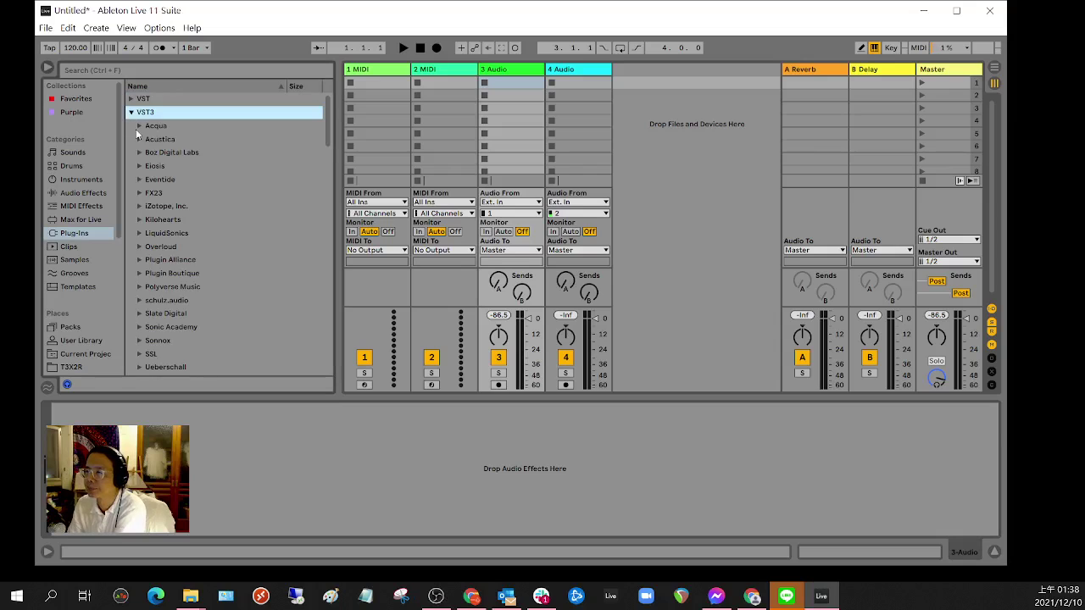
{"action": "scroll", "coordinate": [158, 340], "scroll_direction": "down", "scroll_amount": 2}
{"action": "left_click", "coordinate": [145, 344]}
{"action": "scroll", "coordinate": [209, 214], "scroll_direction": "down", "scroll_amount": 4}
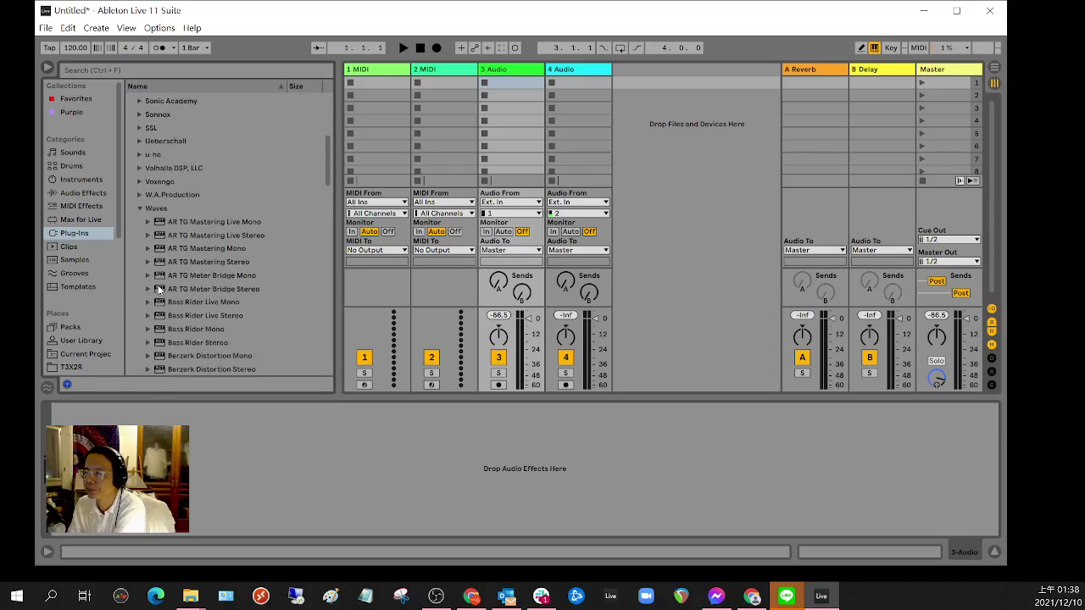
{"action": "left_click", "coordinate": [201, 193]}
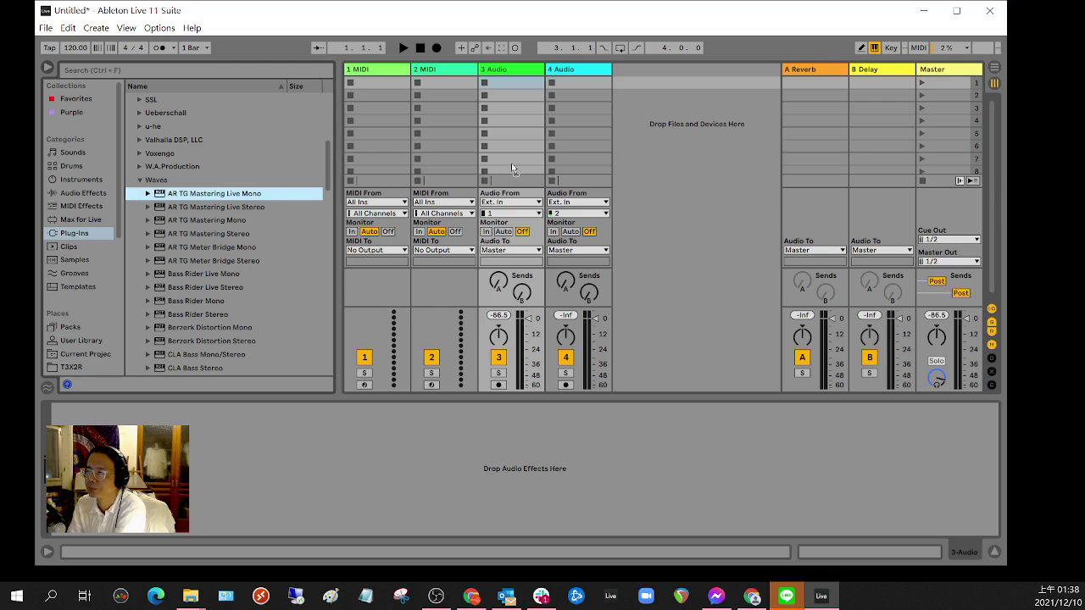
{"action": "left_click_drag", "start_coordinate": [512, 163], "coordinate": [511, 163]}
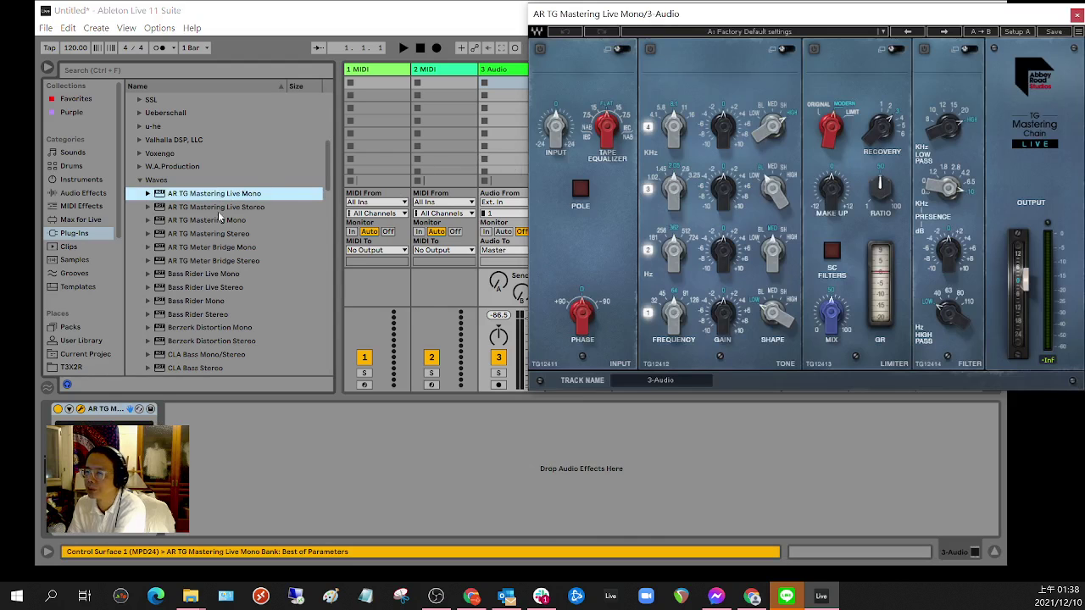
- Try to add Bass Rider Live Mono and Berzerk Distortion Mono to the device chain of the 3 Audio track
{"action": "scroll", "coordinate": [219, 289], "scroll_direction": "down", "scroll_amount": 1}
{"action": "scroll", "coordinate": [219, 288], "scroll_direction": "down", "scroll_amount": 1}
{"action": "left_click", "coordinate": [200, 234]}
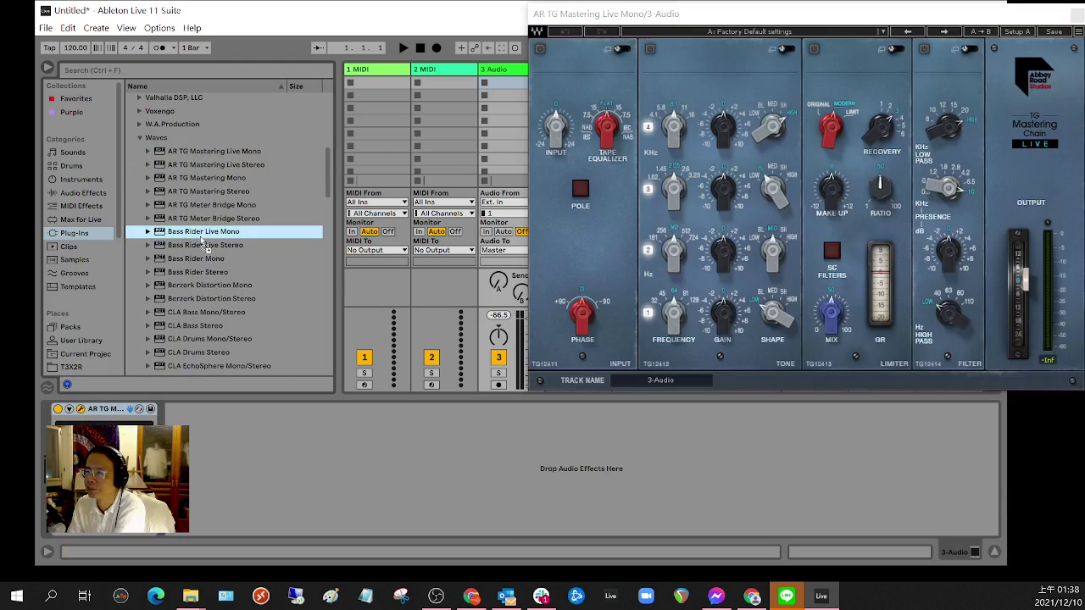
{"action": "left_click", "coordinate": [260, 440]}
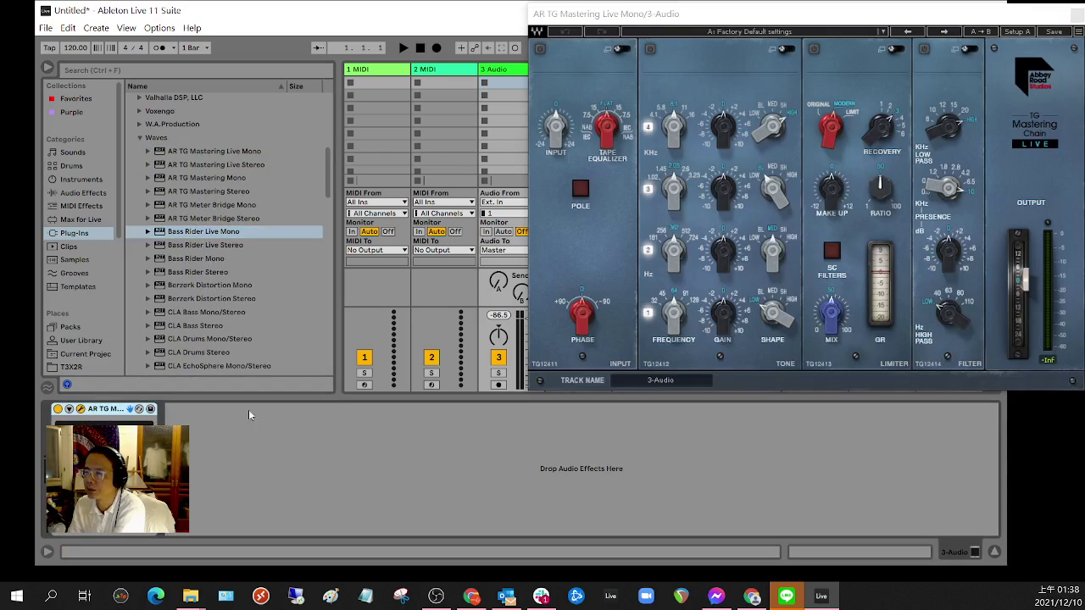
{"action": "left_click", "coordinate": [206, 286]}
{"action": "left_click", "coordinate": [275, 459]}
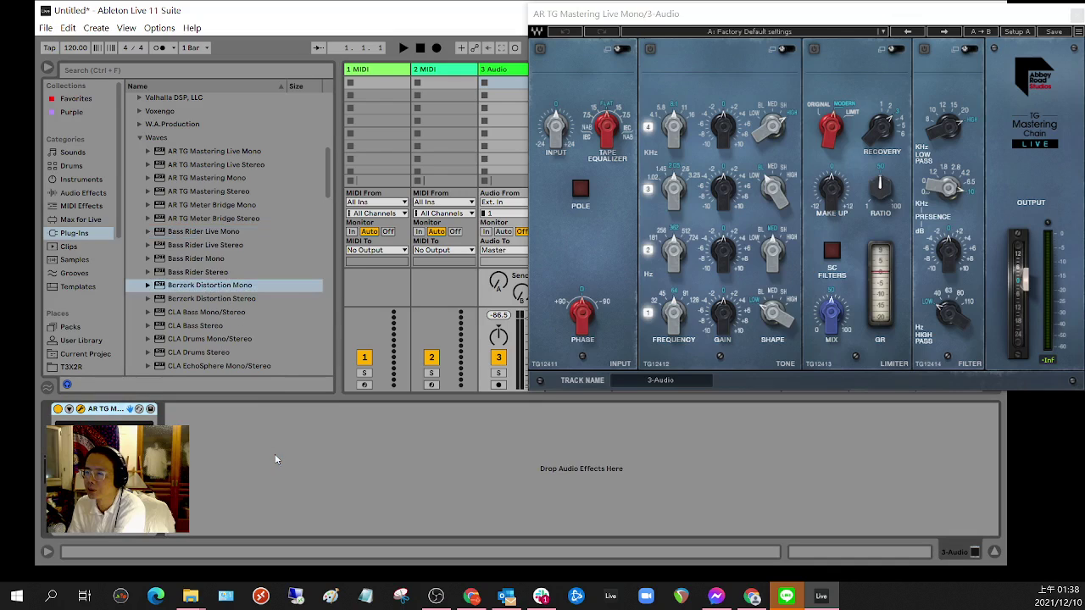
- Load CLA Bass Mono/Stereo after AR TG Mastering Live Mono on the 3 Audio track
{"action": "scroll", "coordinate": [221, 346], "scroll_direction": "down", "scroll_amount": 2}
{"action": "left_click", "coordinate": [195, 270]}
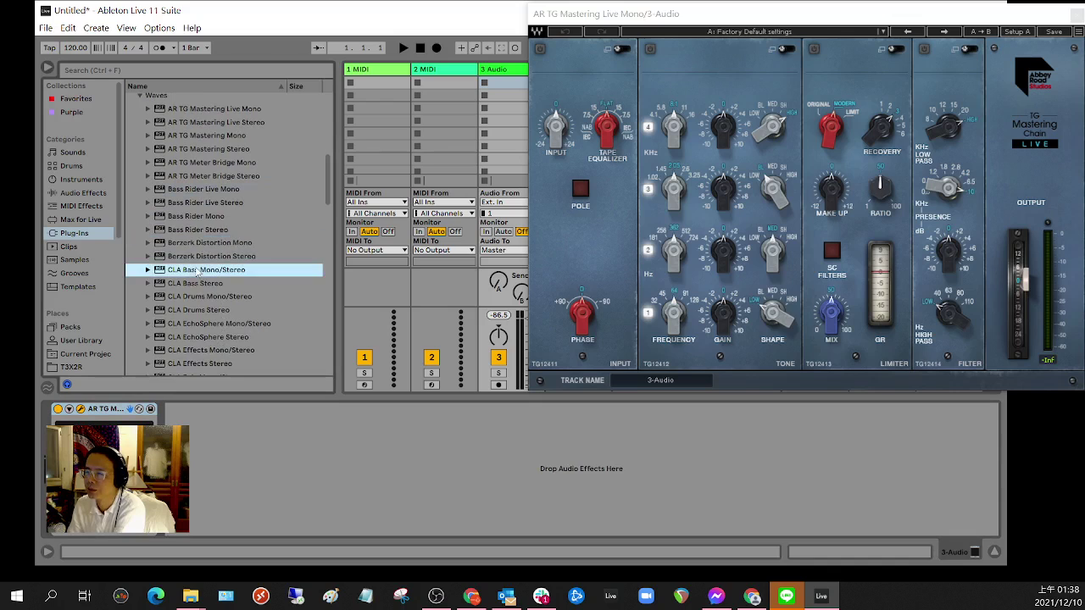
{"action": "key", "text": "Return"}
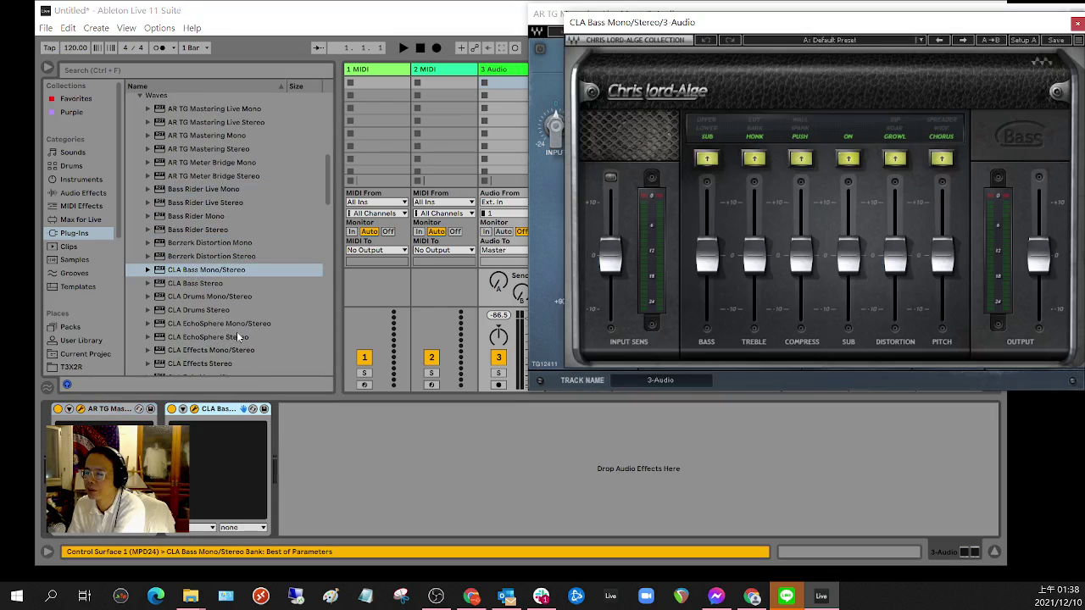
- Add F6 Mono at the end of the 3 Audio track's device chain
{"action": "scroll", "coordinate": [233, 318], "scroll_direction": "down", "scroll_amount": 3}
{"action": "scroll", "coordinate": [231, 309], "scroll_direction": "down", "scroll_amount": 10}
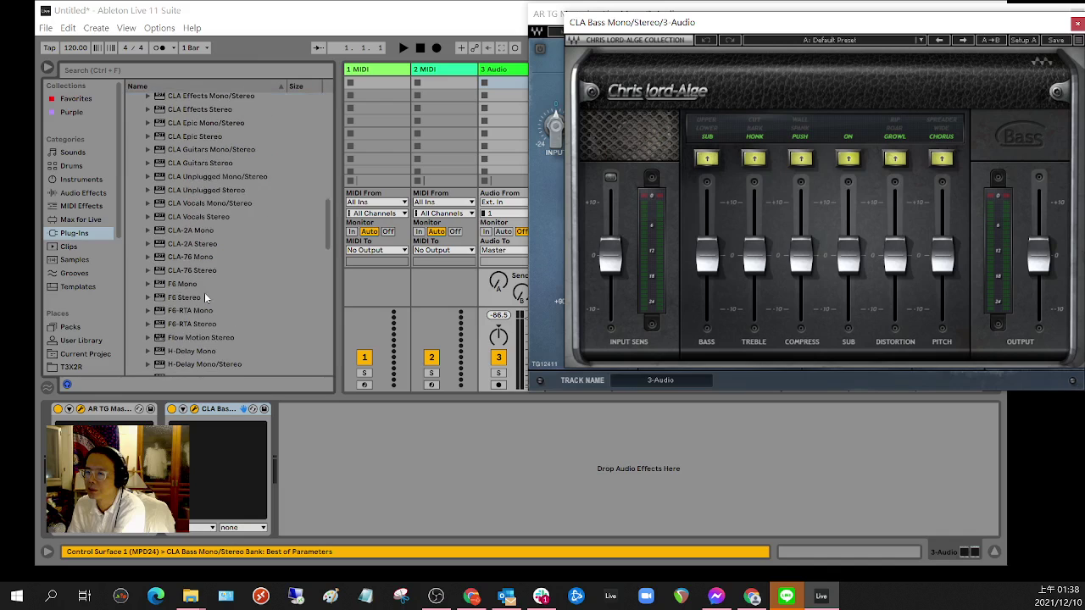
{"action": "left_click", "coordinate": [188, 286]}
{"action": "left_click_drag", "start_coordinate": [188, 291], "coordinate": [355, 422]}
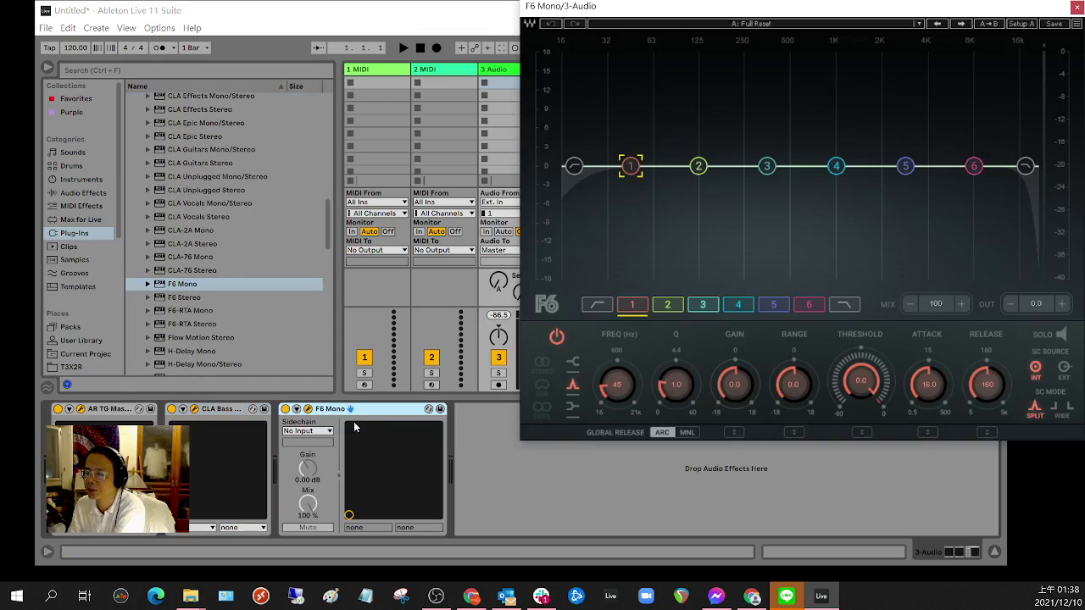
- Try to add Flow Motion Stereo and H-Delay Mono after F6 Mono, reselecting the 3 Audio track for H-Delay Mono
{"action": "scroll", "coordinate": [224, 335], "scroll_direction": "down", "scroll_amount": 3}
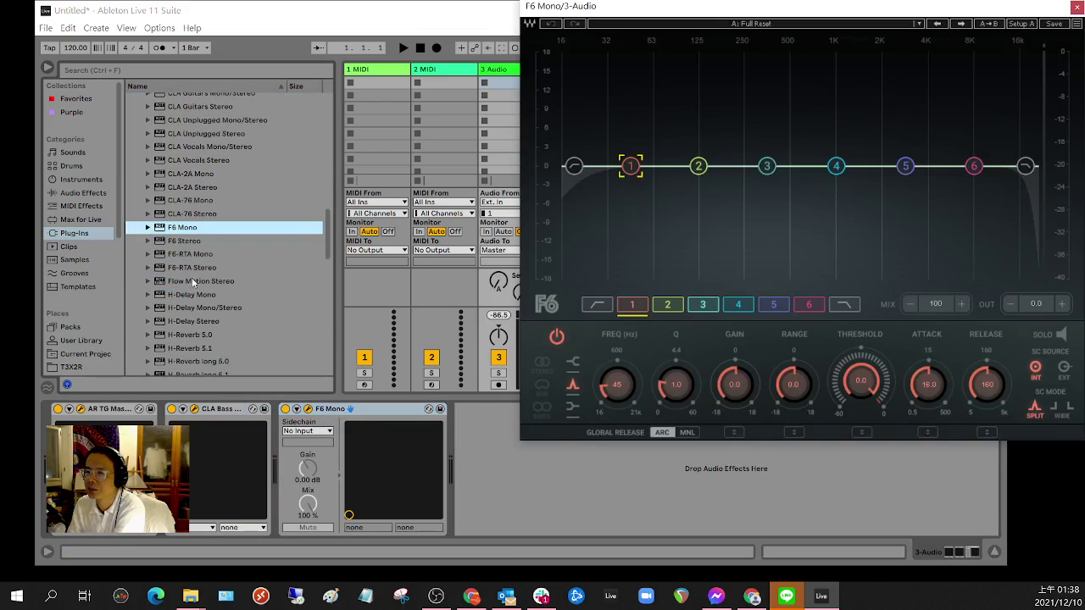
{"action": "left_click_drag", "start_coordinate": [195, 282], "coordinate": [471, 472]}
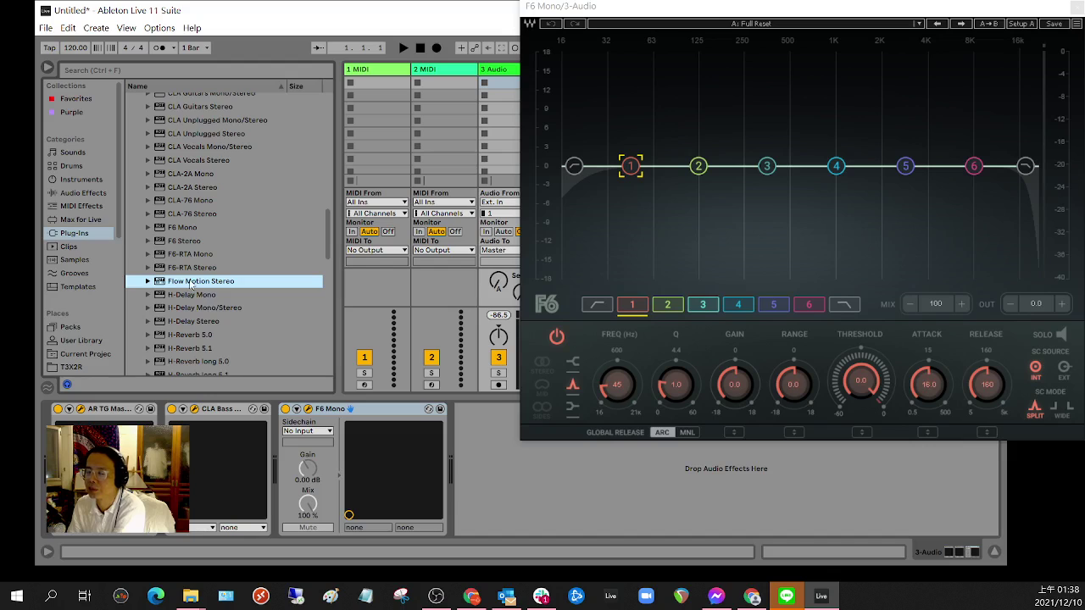
{"action": "left_click", "coordinate": [423, 287]}
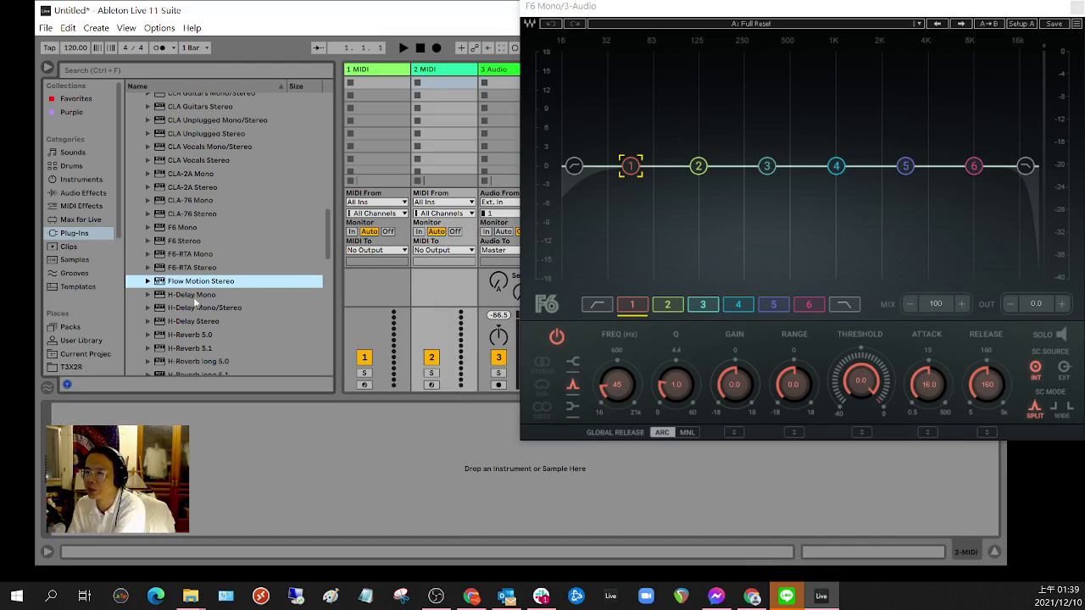
{"action": "left_click", "coordinate": [184, 296]}
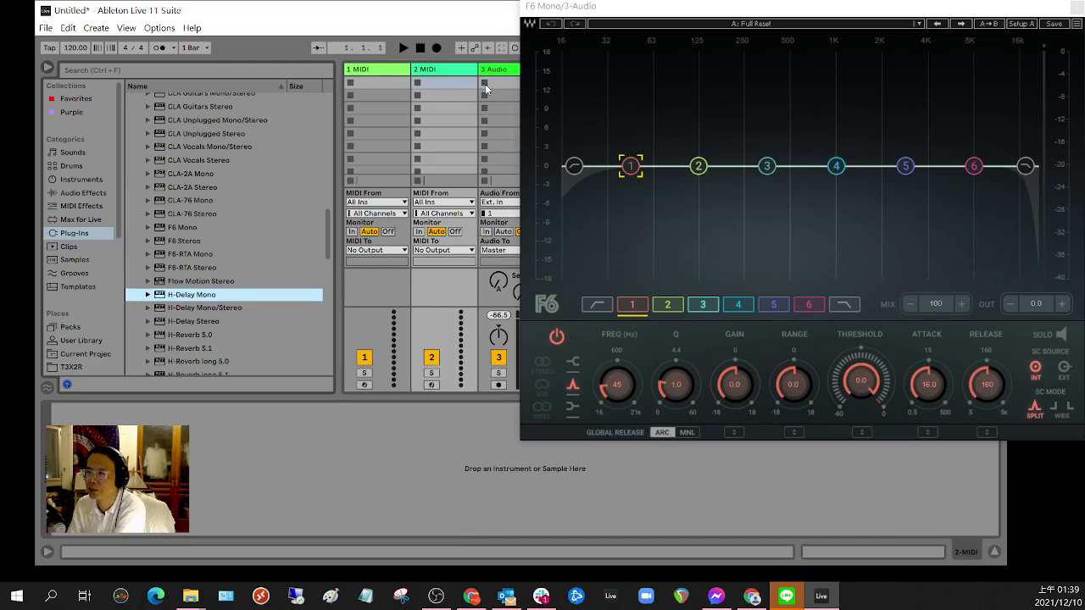
{"action": "left_click", "coordinate": [508, 73]}
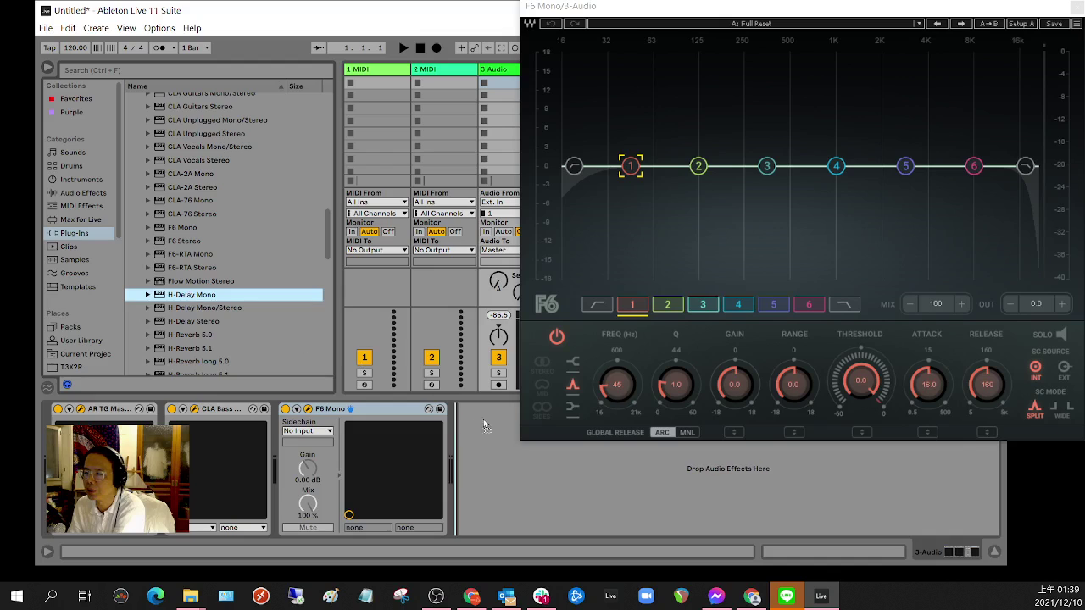
- Try to add H-Reverb Mono/5.0 and Lofi Space Mono after F6 Mono on the 3 Audio track
{"action": "scroll", "coordinate": [241, 321], "scroll_direction": "down", "scroll_amount": 8}
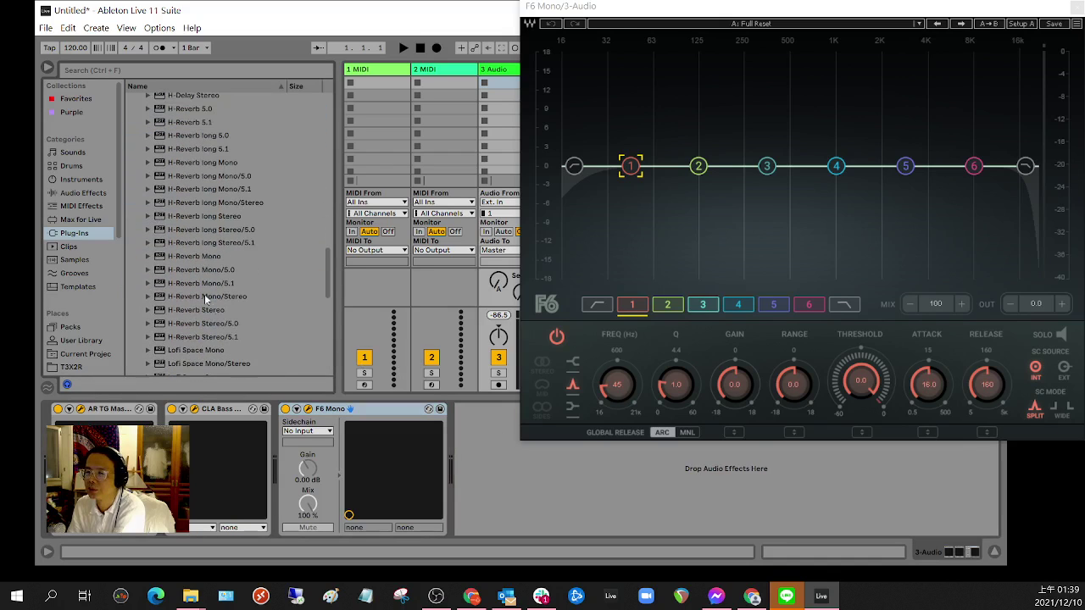
{"action": "mouse_move", "coordinate": [203, 270]}
{"action": "left_mouse_down"}
{"action": "mouse_move", "coordinate": [339, 365]}
{"action": "mouse_move", "coordinate": [434, 464]}
{"action": "mouse_move", "coordinate": [492, 484]}
{"action": "left_mouse_up"}
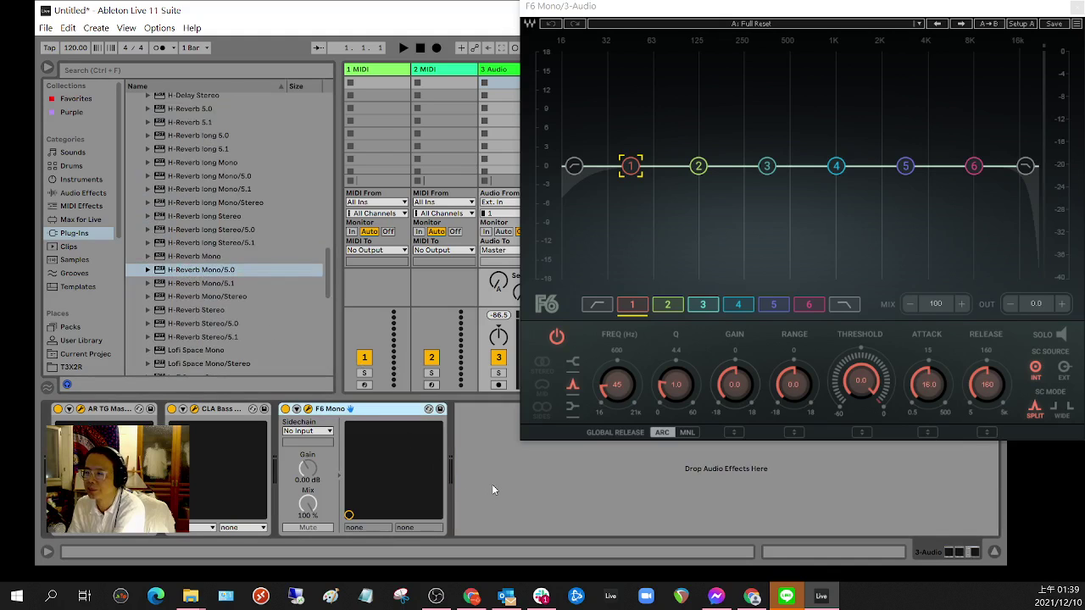
{"action": "scroll", "coordinate": [304, 311], "scroll_direction": "up", "scroll_amount": 3}
{"action": "scroll", "coordinate": [272, 312], "scroll_direction": "down", "scroll_amount": 6}
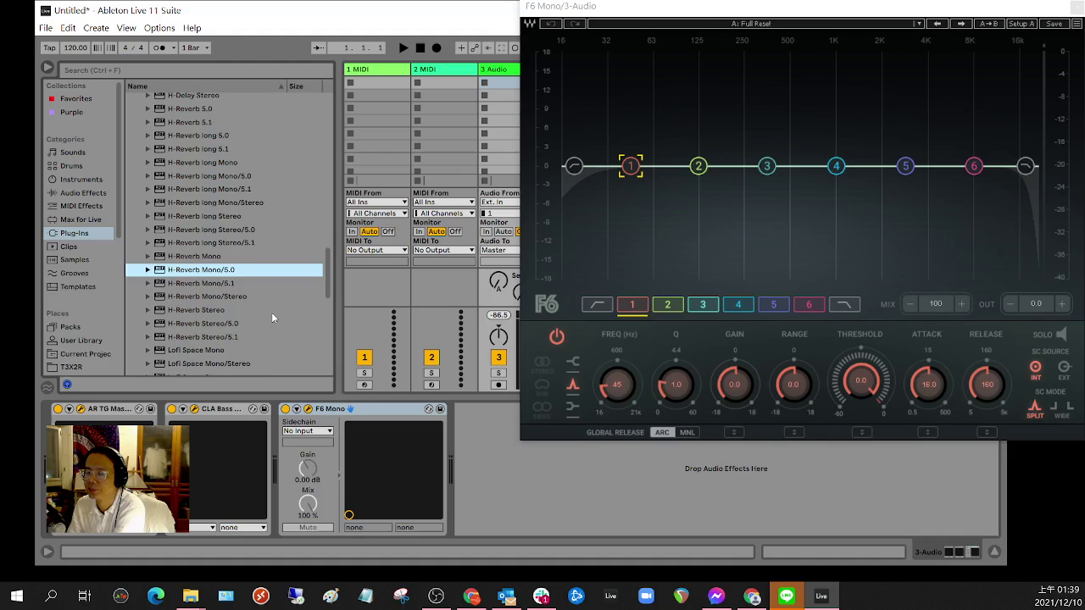
{"action": "left_click_drag", "start_coordinate": [208, 280], "coordinate": [519, 485]}
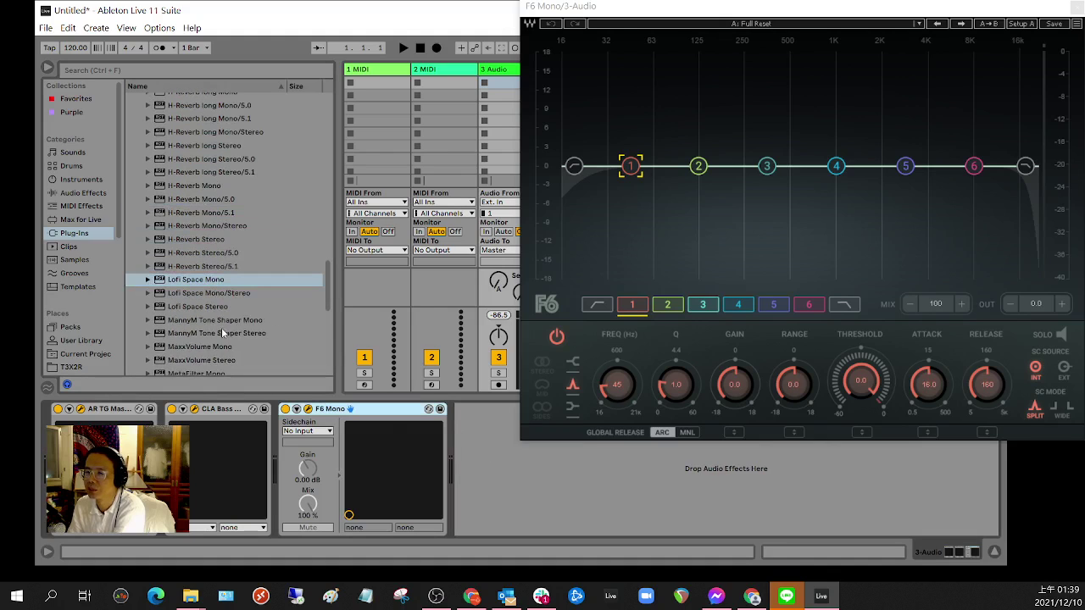
- Add MannyM Tone Shaper Mono and MaxxVolume Mono to the end of the 3 Audio track's device chain
{"action": "scroll", "coordinate": [219, 331], "scroll_direction": "down", "scroll_amount": 2}
{"action": "left_click_drag", "start_coordinate": [206, 282], "coordinate": [528, 484]}
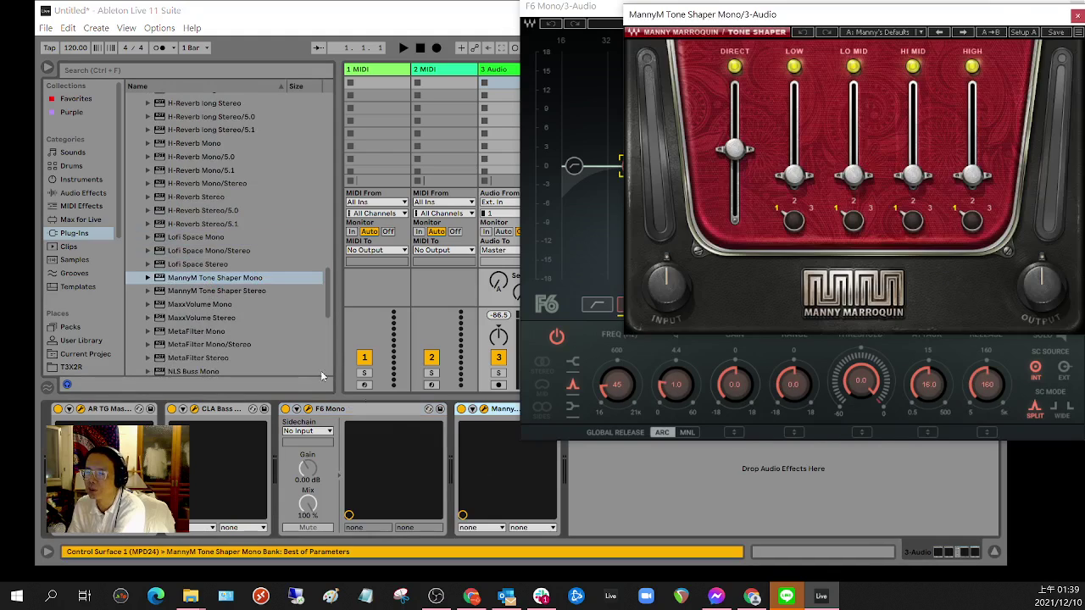
{"action": "left_click_drag", "start_coordinate": [209, 307], "coordinate": [596, 488]}
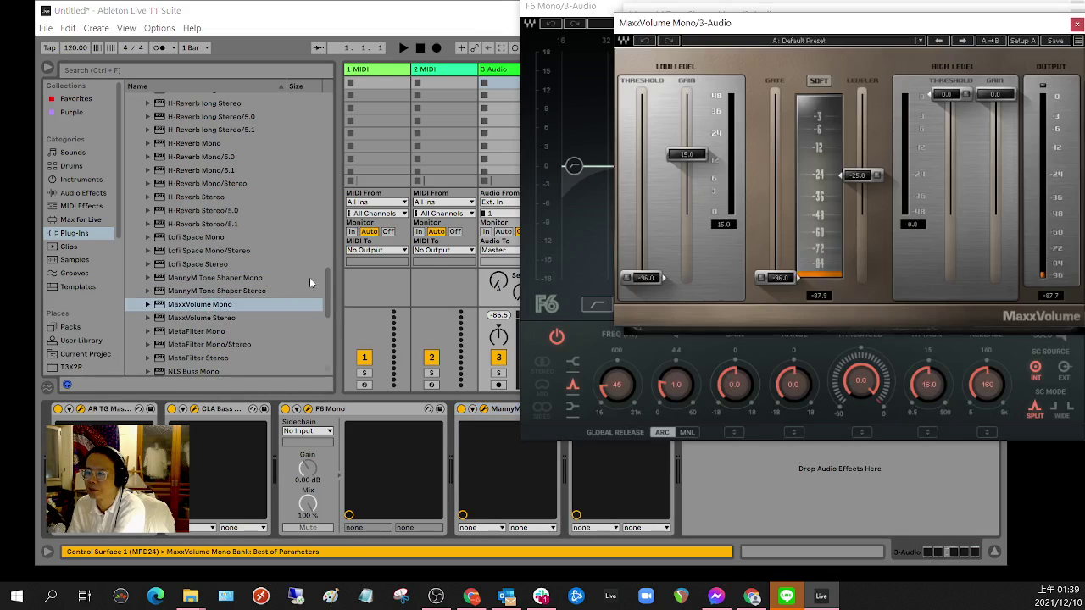
- Delete all the effects from the 3 Audio track, starting with AR TG Mastering Live Mono, to empty its device chain
{"action": "left_click", "coordinate": [106, 410]}
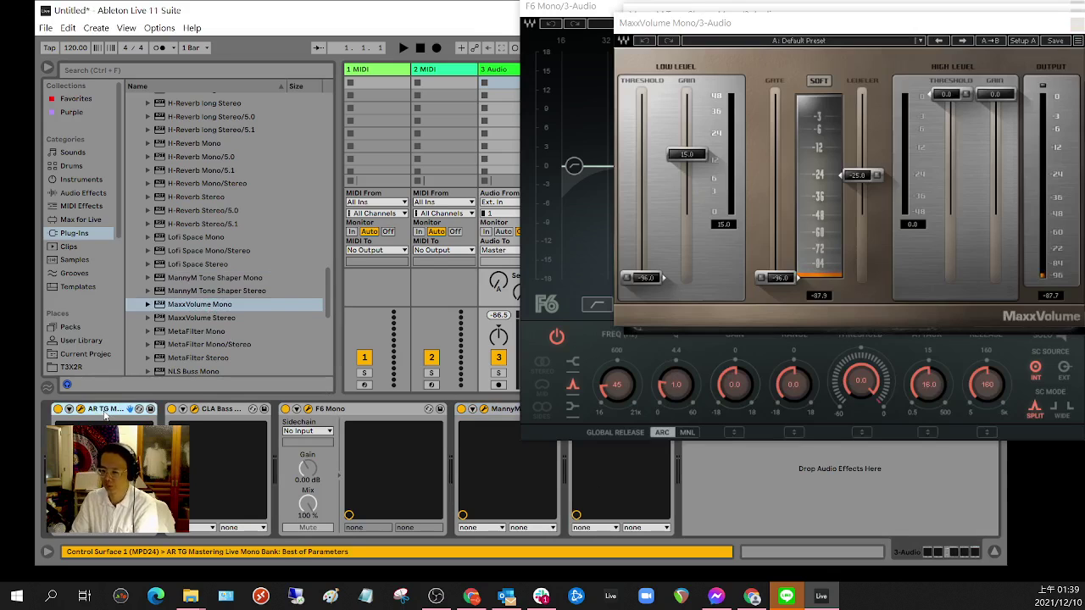
{"action": "key", "text": "Delete"}
{"action": "key", "text": "Delete"}
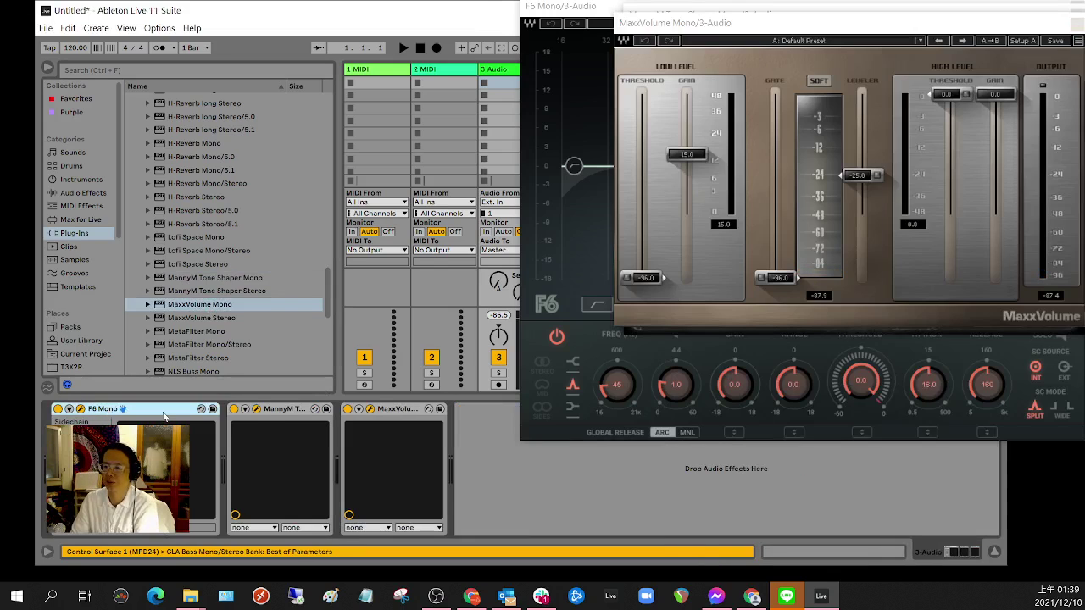
{"action": "key", "text": "Delete"}
{"action": "key", "text": "Delete"}
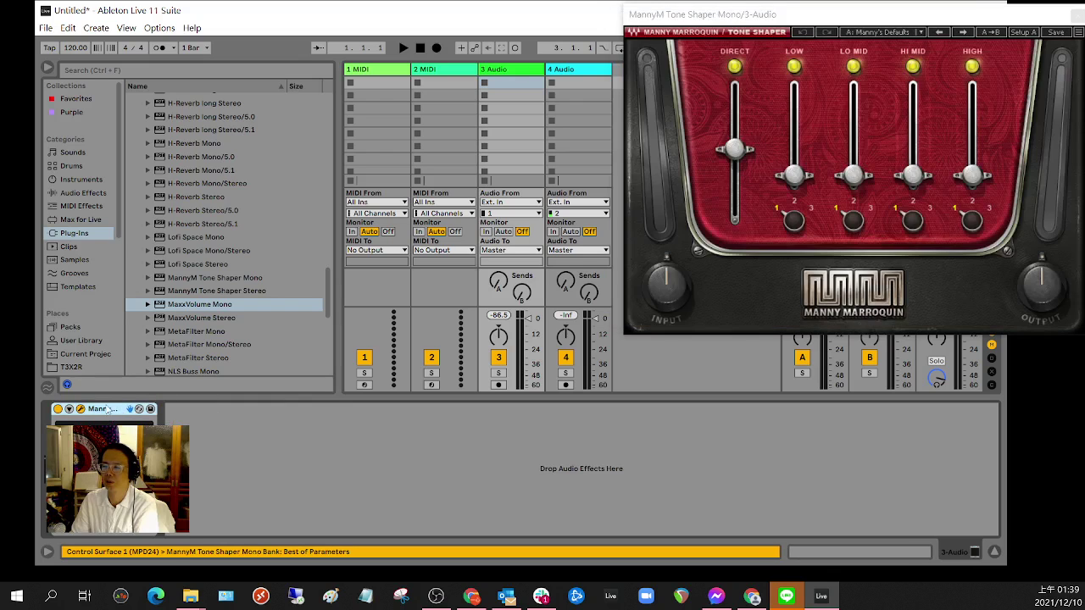
{"action": "key", "text": "Delete"}
- Try to add MetaFilter Mono and load NLS Buss Mono onto the empty 3 Audio track
{"action": "scroll", "coordinate": [198, 344], "scroll_direction": "down", "scroll_amount": 3}
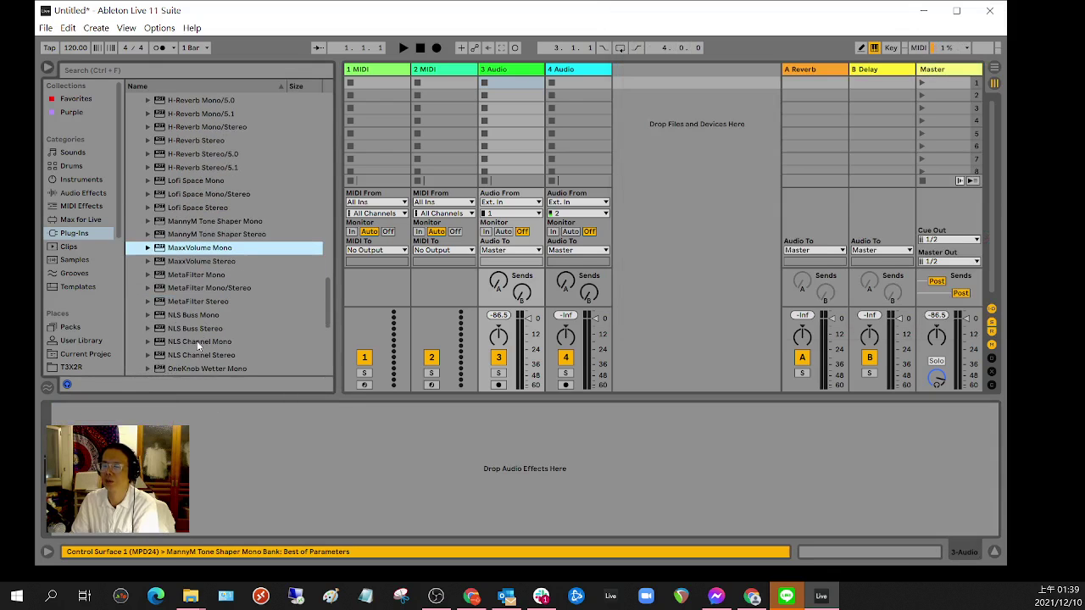
{"action": "left_click", "coordinate": [198, 274]}
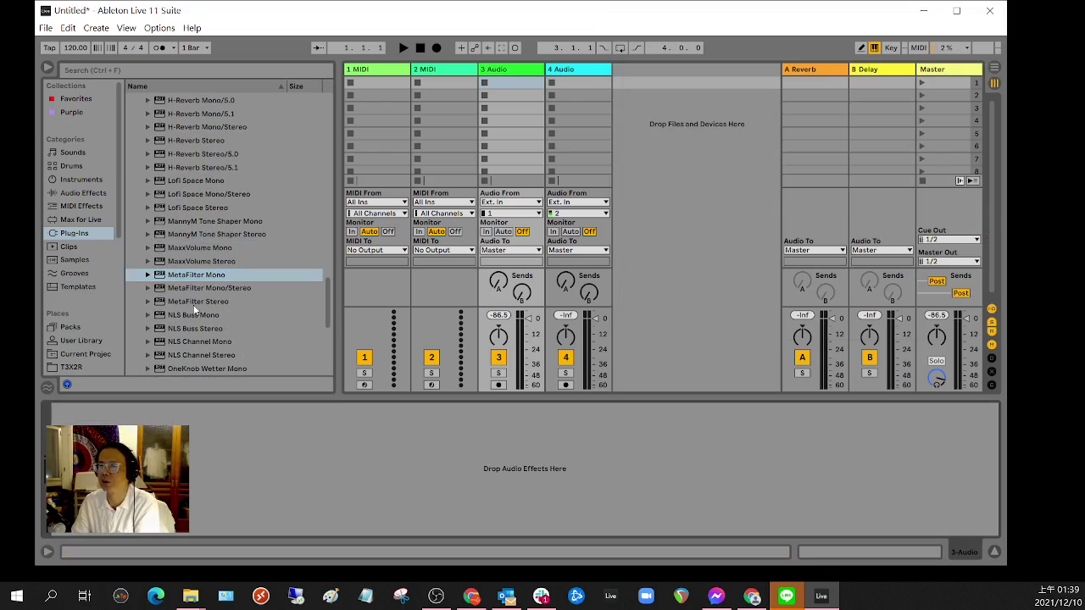
{"action": "left_click_drag", "start_coordinate": [193, 315], "coordinate": [290, 472]}
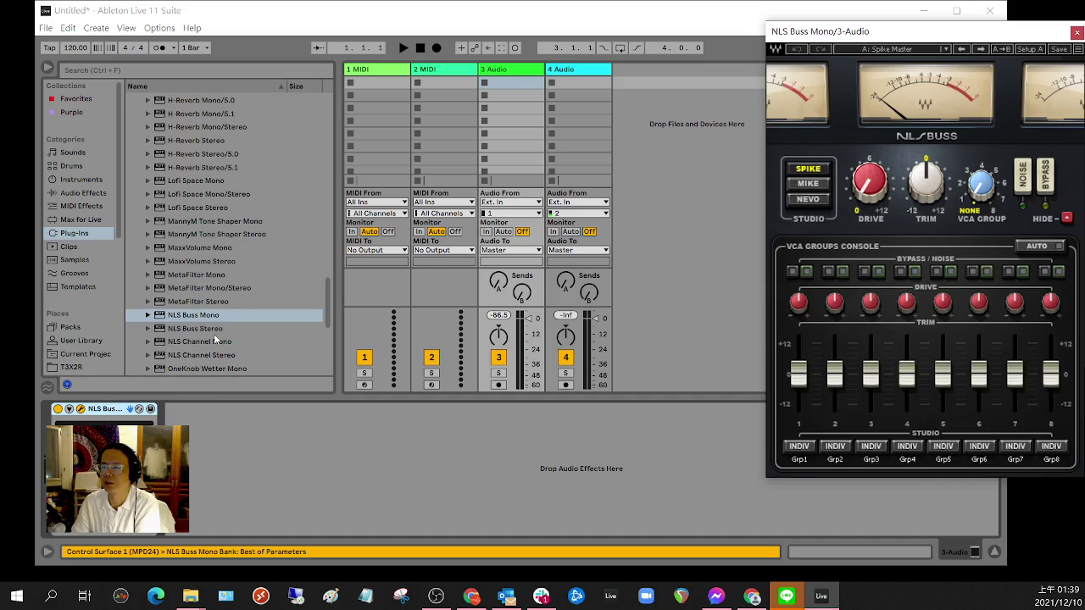
- Load OneKnob Wetter Mono after NLS Buss Mono on the 3 Audio track
{"action": "scroll", "coordinate": [214, 339], "scroll_direction": "down", "scroll_amount": 3}
{"action": "left_click", "coordinate": [205, 284]}
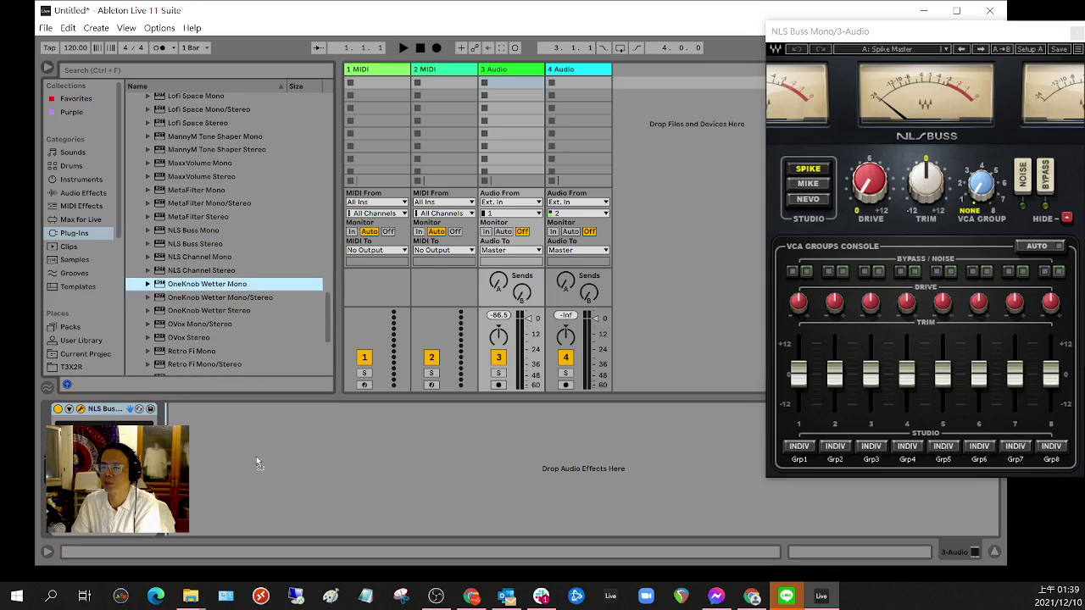
{"action": "key", "text": "Return"}
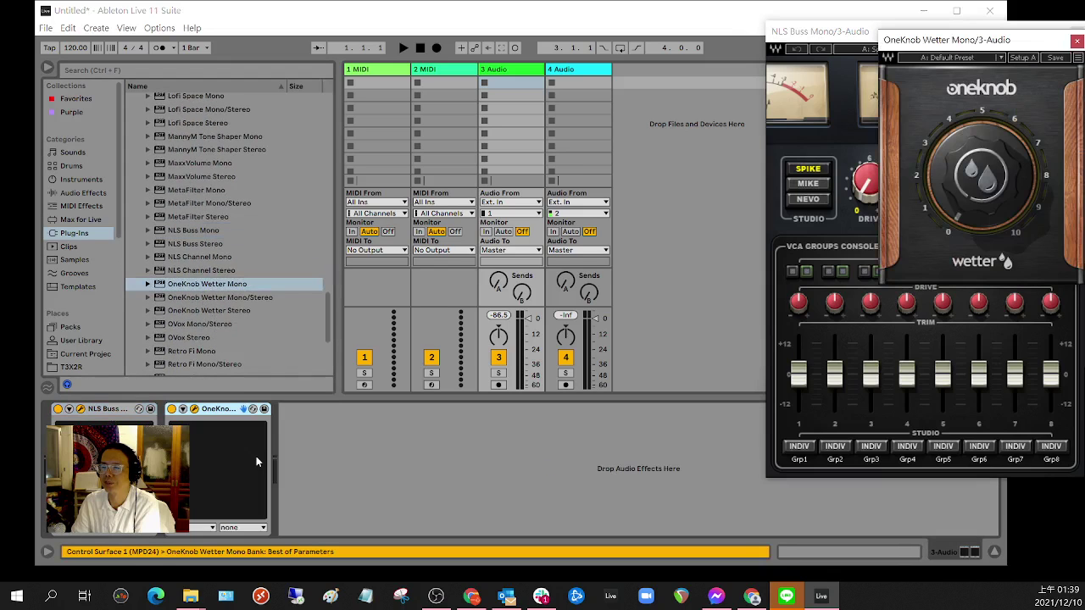
- Try to add OVox Mono/Stereo and Retro Fi Mono after OneKnob Wetter Mono on the 3 Audio track
{"action": "double_click", "coordinate": [197, 324]}
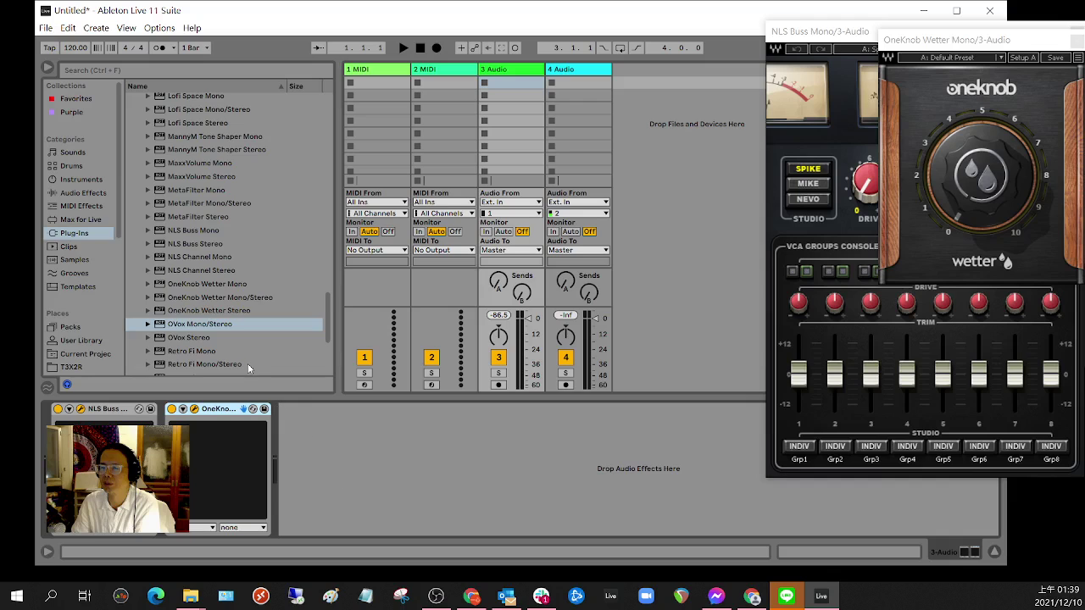
{"action": "scroll", "coordinate": [242, 357], "scroll_direction": "down", "scroll_amount": 3}
{"action": "double_click", "coordinate": [191, 282]}
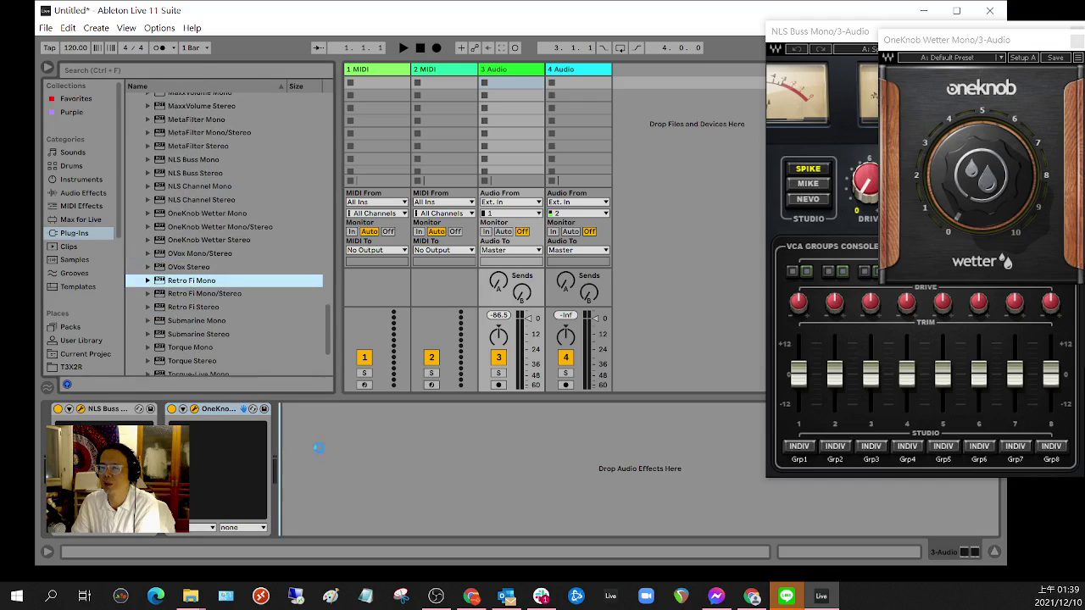
- Try to add Submarine Mono and Torque Mono after OneKnob Wetter Mono on the 3 Audio track
{"action": "left_click", "coordinate": [201, 320]}
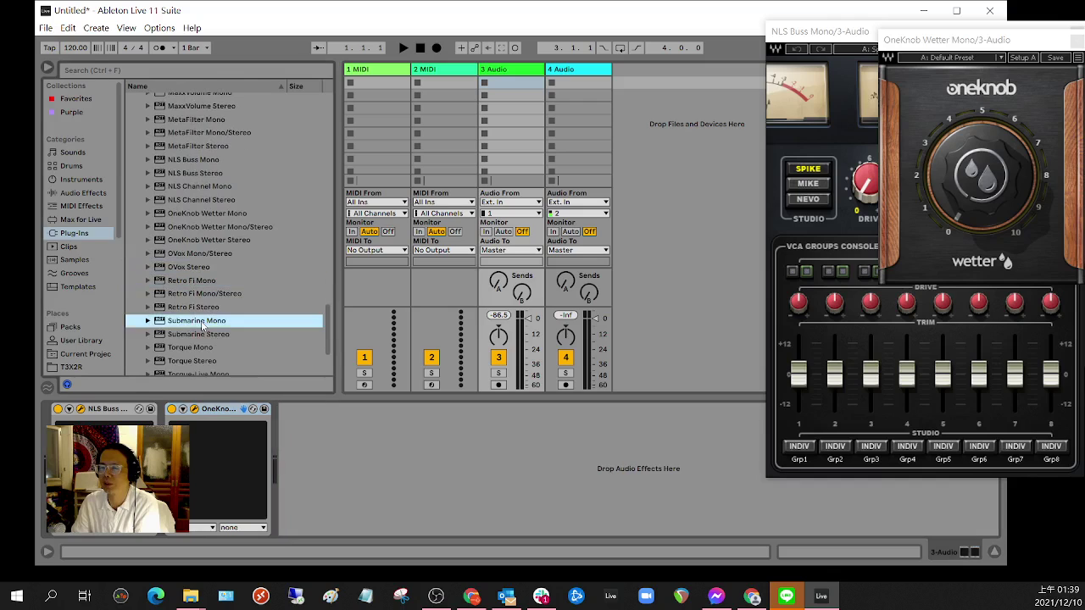
{"action": "left_click", "coordinate": [343, 474]}
{"action": "scroll", "coordinate": [269, 370], "scroll_direction": "down", "scroll_amount": 3}
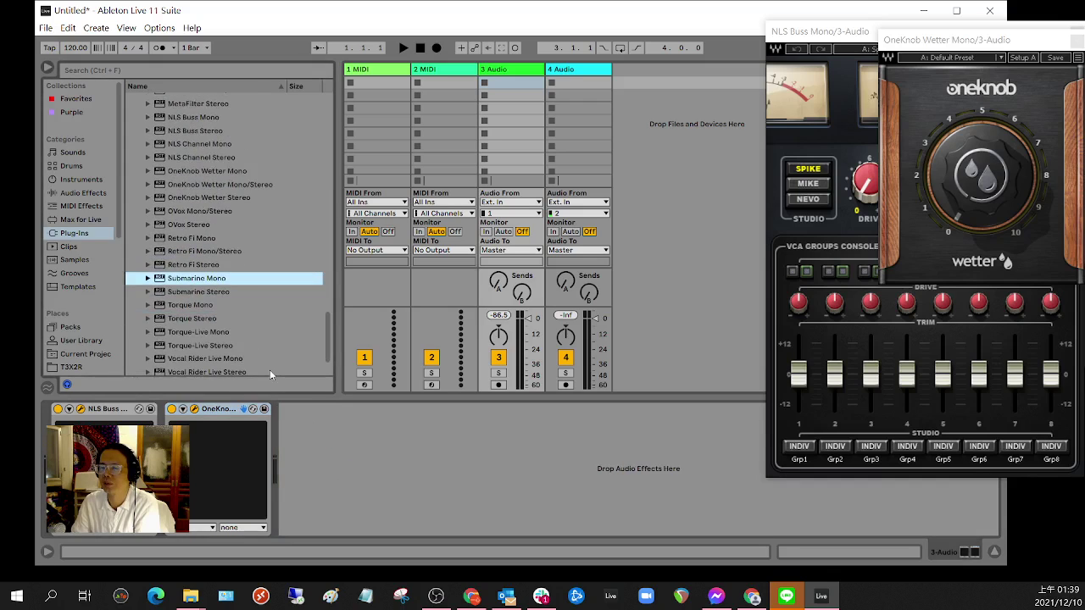
{"action": "left_click", "coordinate": [190, 306]}
{"action": "left_click", "coordinate": [334, 451]}
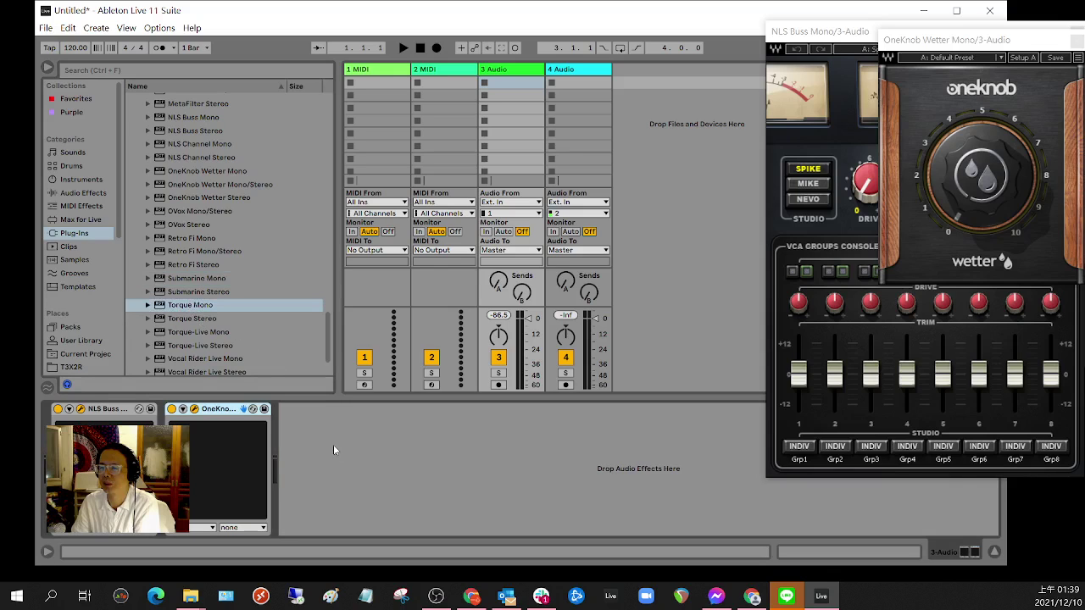
- Try to add Vocal Rider Live Mono and X-Noise Mono after OneKnob Wetter Mono on the 3 Audio track
{"action": "scroll", "coordinate": [212, 365], "scroll_direction": "down", "scroll_amount": 3}
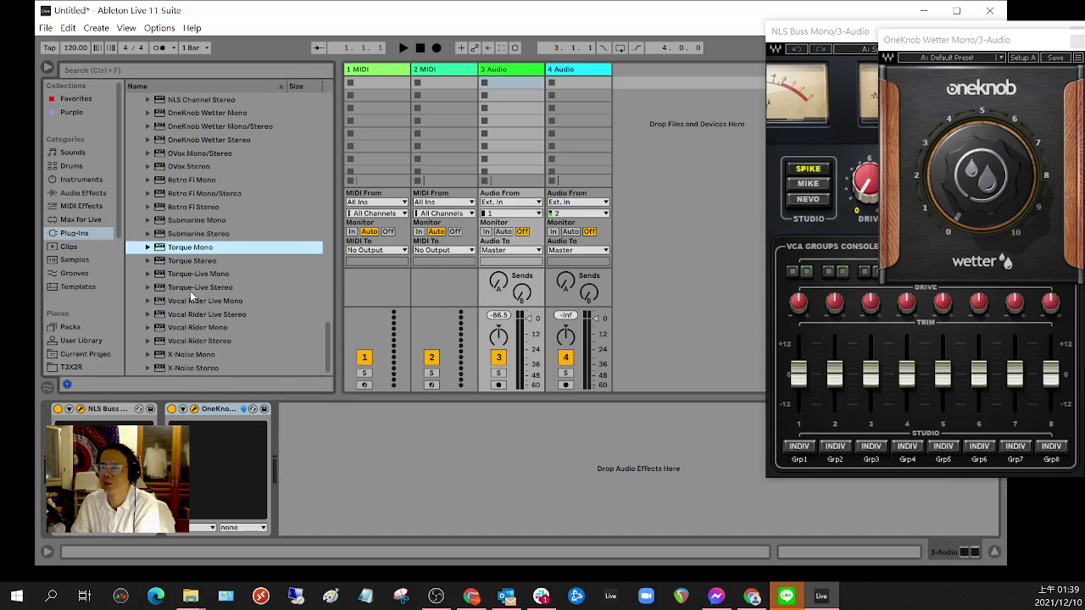
{"action": "left_click", "coordinate": [192, 302]}
{"action": "left_click", "coordinate": [344, 430]}
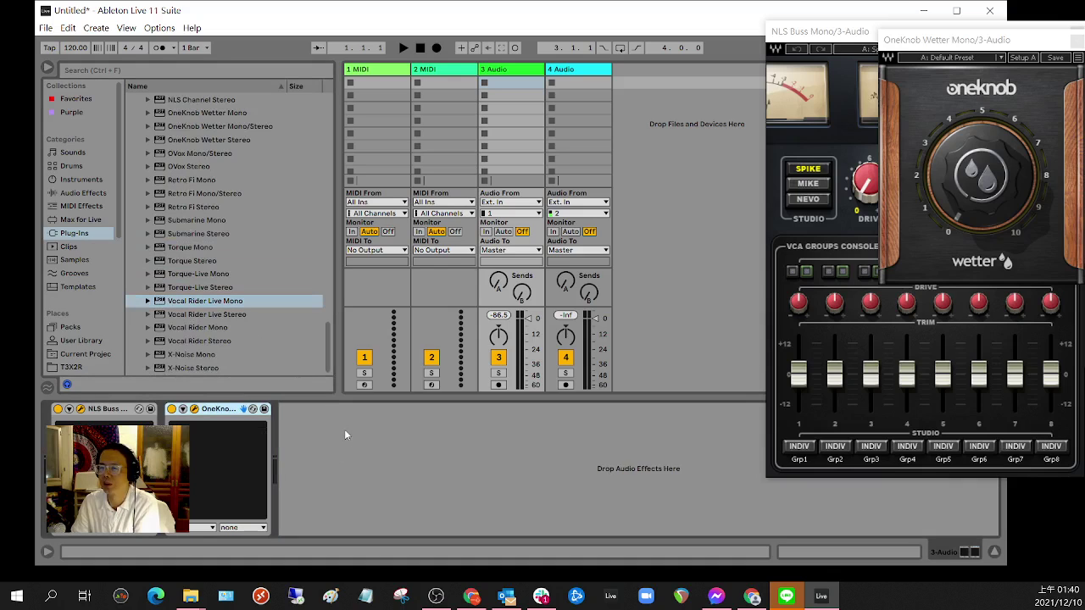
{"action": "left_click", "coordinate": [194, 354]}
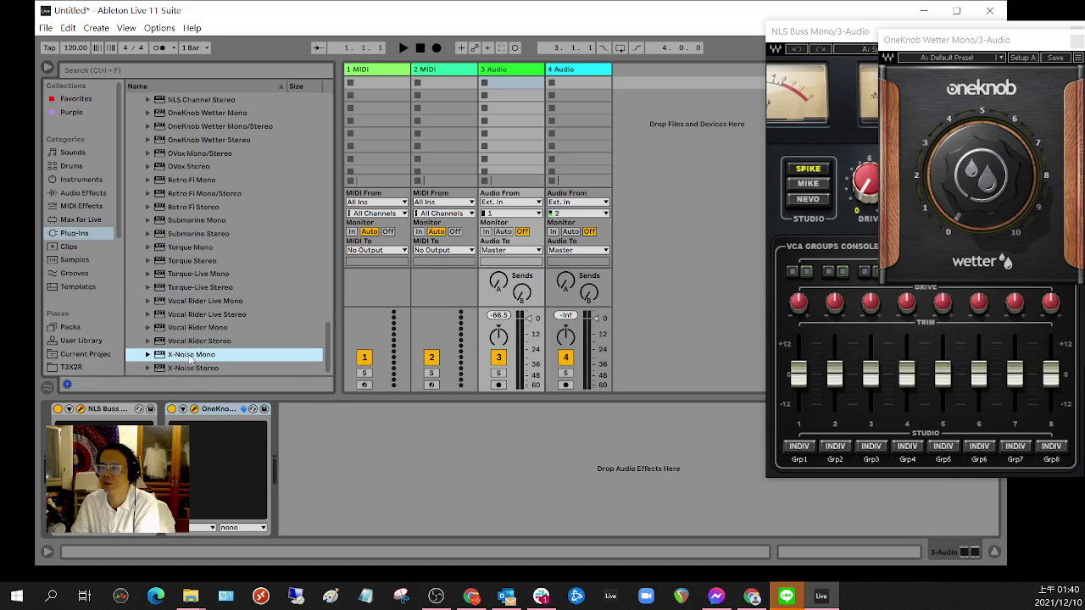
{"action": "left_click", "coordinate": [331, 460]}
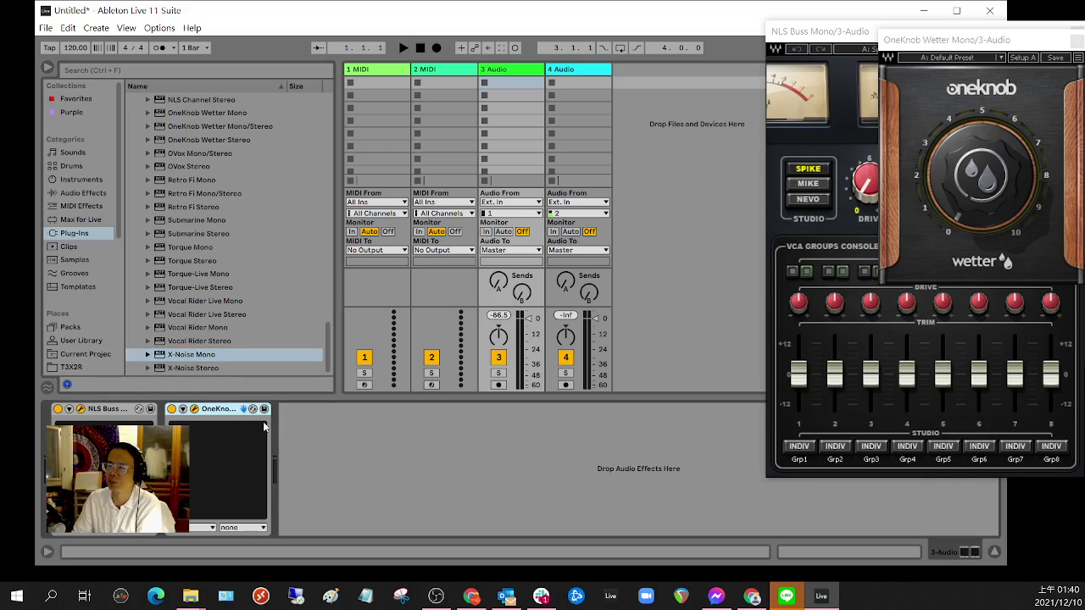
- Remove OneKnob Wetter Mono and NLS Buss Mono from the 3 Audio track
{"action": "key", "text": "Delete"}
{"action": "left_click", "coordinate": [123, 410]}
{"action": "key", "text": "Delete"}
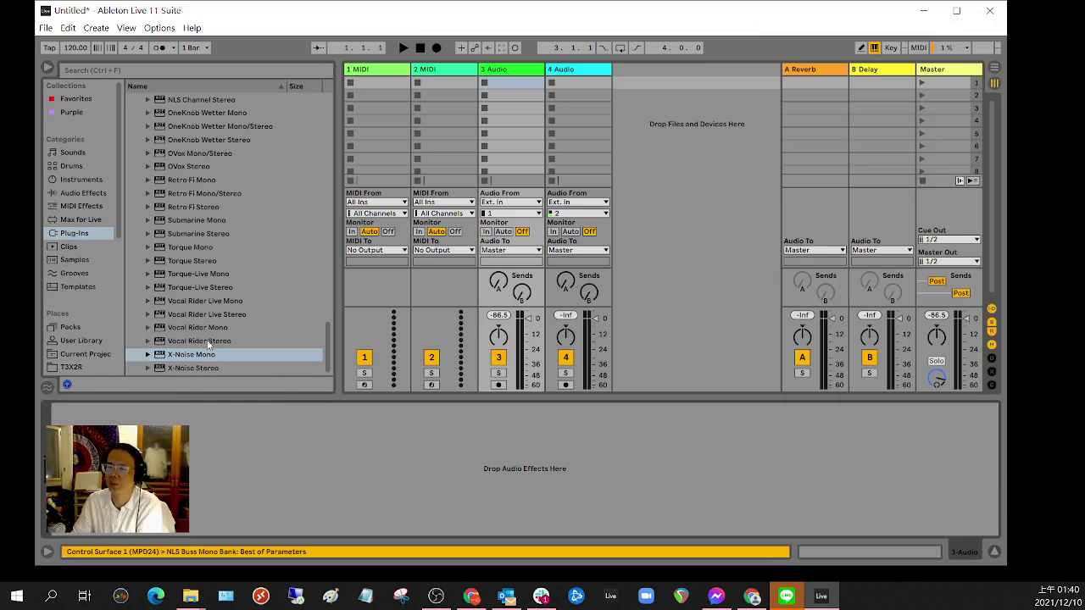
- Collapse the Waves folder and the VST3 folder in the plug-in browser
{"action": "scroll", "coordinate": [207, 342], "scroll_direction": "up", "scroll_amount": 3}
{"action": "scroll", "coordinate": [207, 342], "scroll_direction": "up", "scroll_amount": 2}
{"action": "left_click", "coordinate": [212, 308]}
{"action": "key", "text": "Left"}
{"action": "key", "text": "Left"}
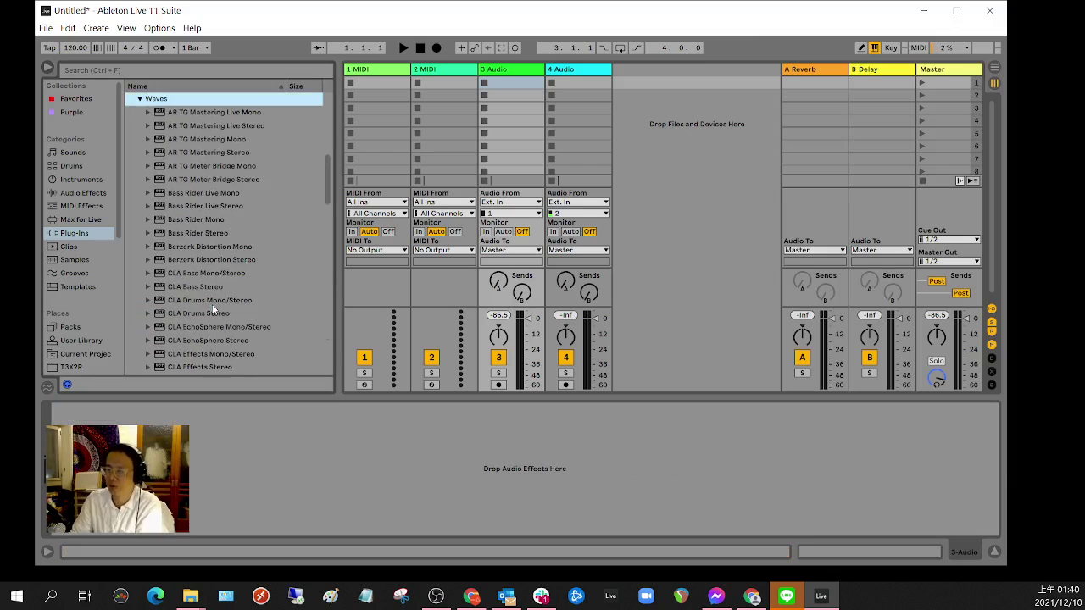
{"action": "key", "text": "Left"}
{"action": "key", "text": "Left"}
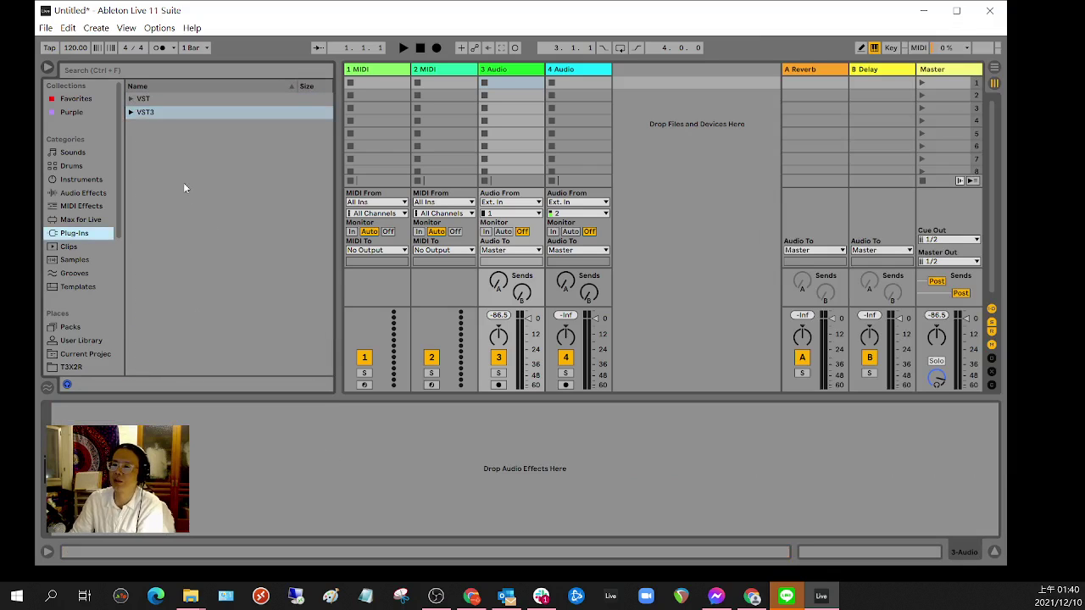
- Expand WaveShell1-VST 12.7_x64 in the VST folder and load AR TG Meter Bridge Mono onto the 3 Audio track
{"action": "left_click", "coordinate": [151, 98]}
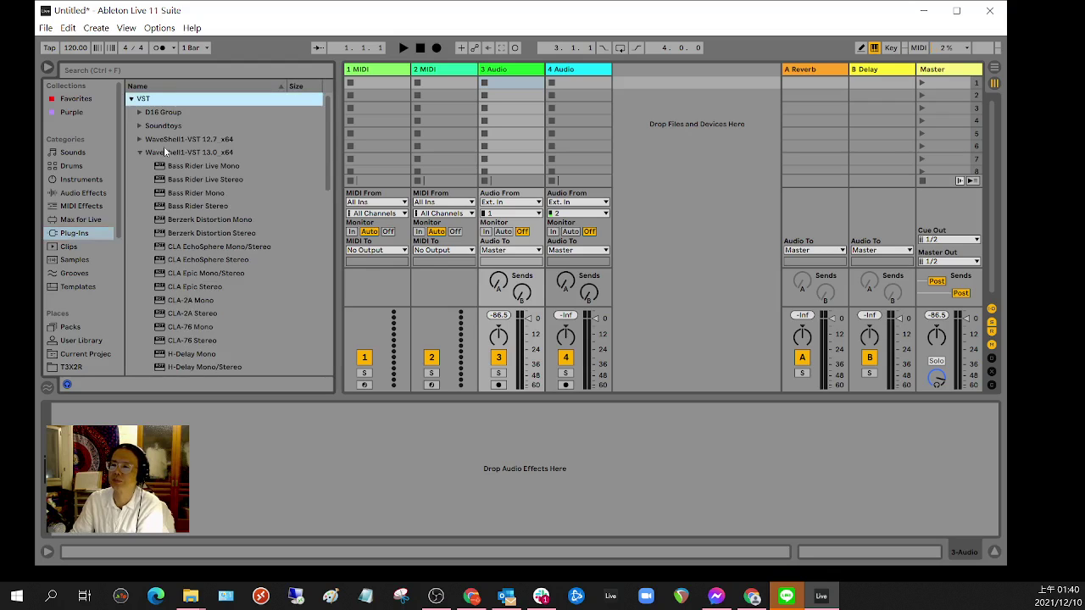
{"action": "left_click", "coordinate": [140, 149]}
{"action": "key", "text": "Up"}
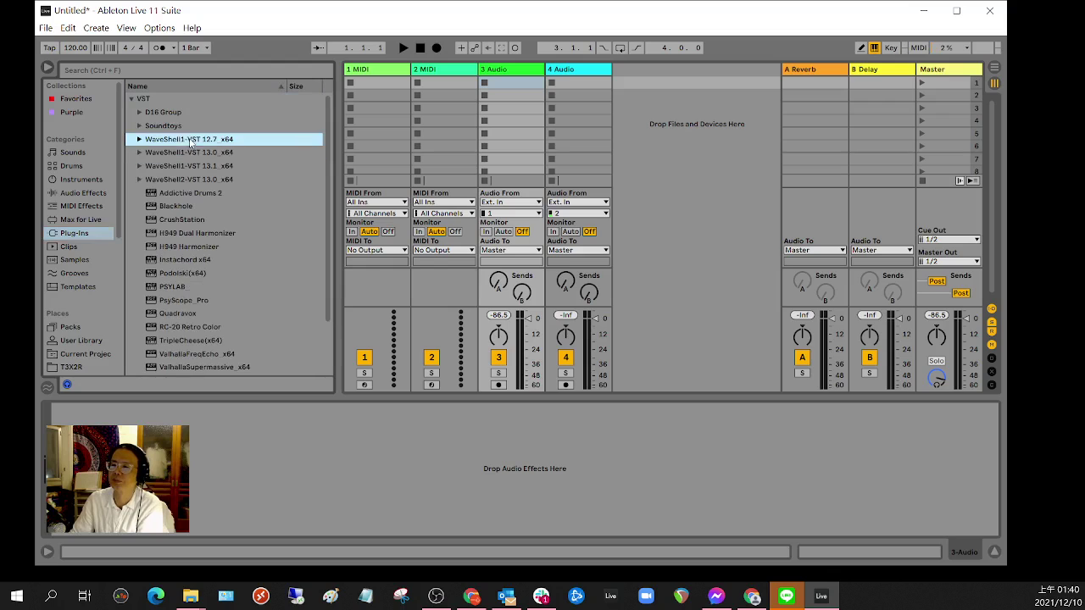
{"action": "key", "text": "Right"}
{"action": "left_click_drag", "start_coordinate": [186, 205], "coordinate": [348, 426]}
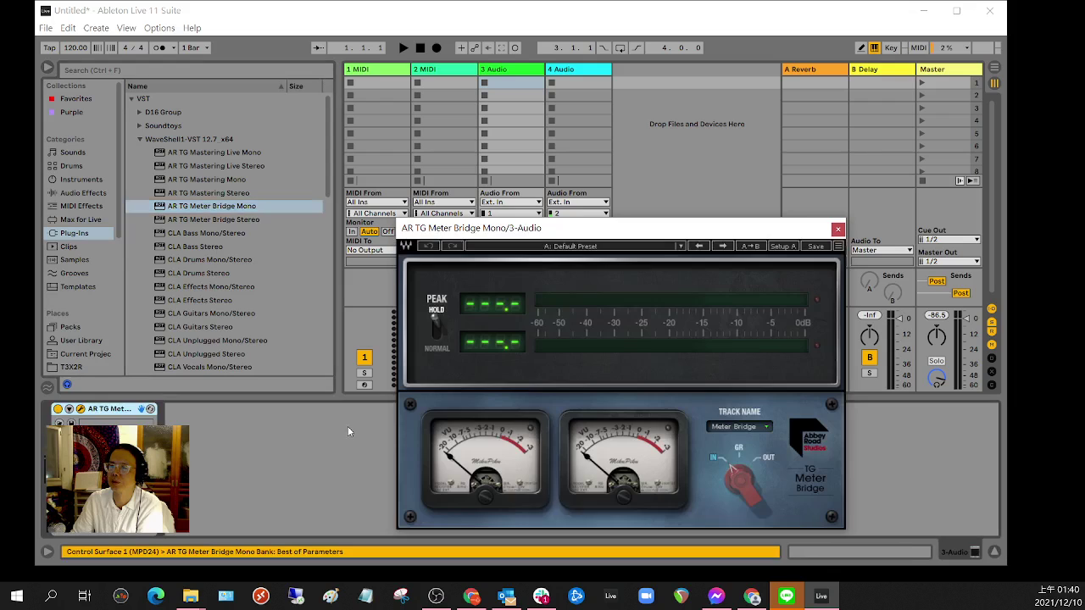
- Load MannyM Tone Shaper Stereo and OneKnob Wetter Stereo after AR TG Meter Bridge Mono on the 3 Audio track
{"action": "scroll", "coordinate": [200, 295], "scroll_direction": "down", "scroll_amount": 5}
{"action": "left_click", "coordinate": [201, 293]}
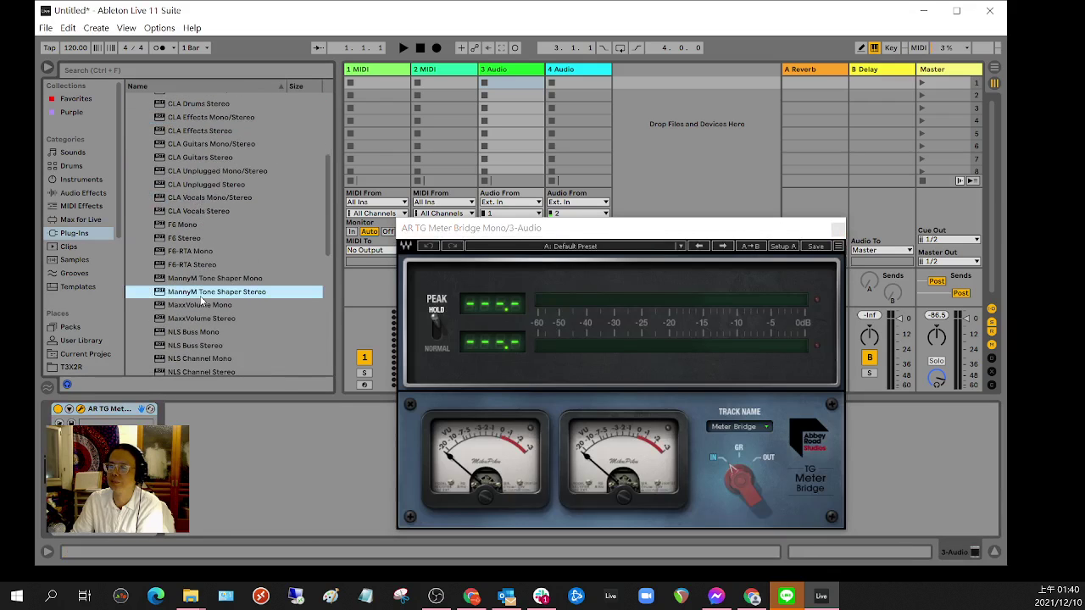
{"action": "left_click_drag", "start_coordinate": [201, 298], "coordinate": [304, 490]}
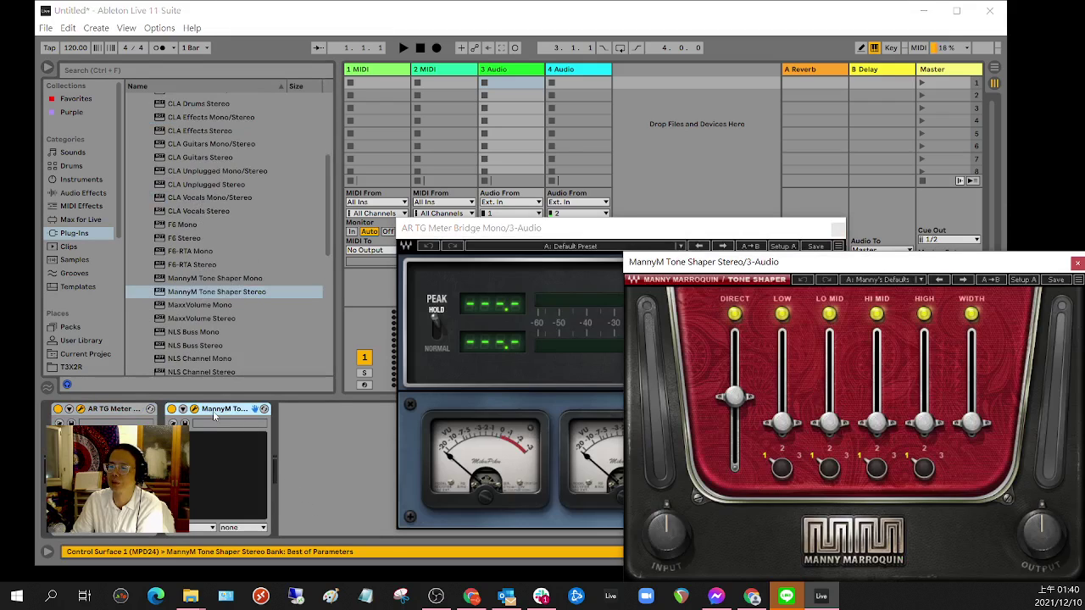
{"action": "scroll", "coordinate": [206, 350], "scroll_direction": "down", "scroll_amount": 4}
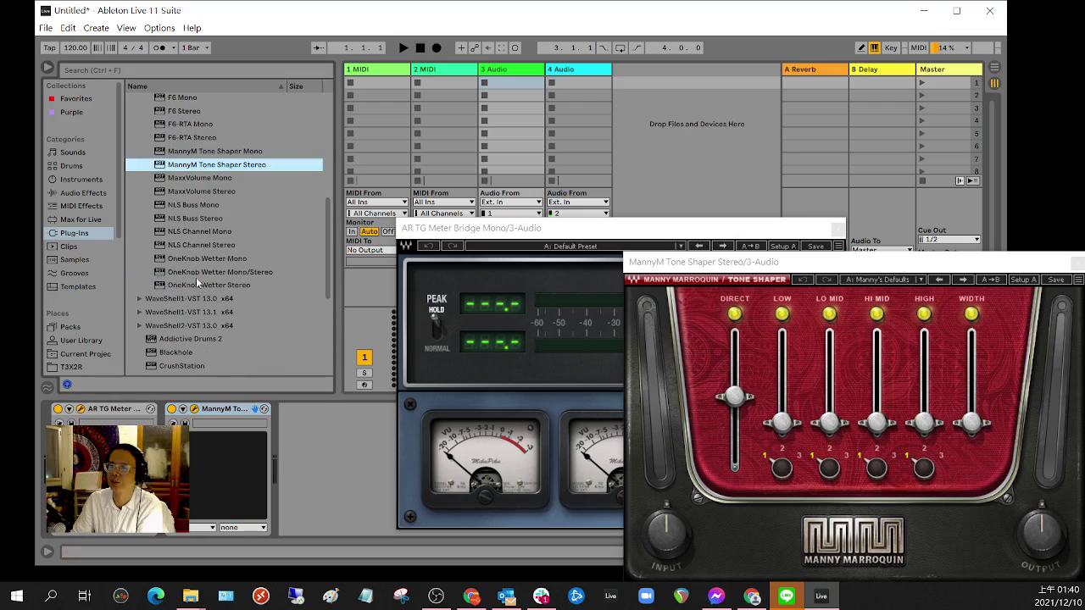
{"action": "left_click_drag", "start_coordinate": [195, 284], "coordinate": [338, 472]}
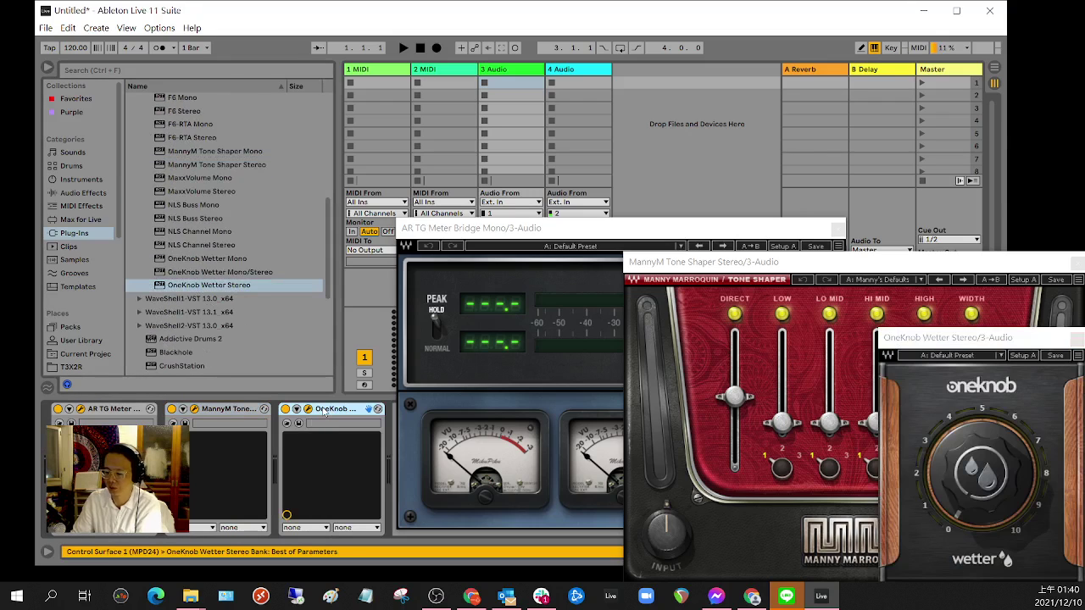
- Remove OneKnob Wetter Stereo, MannyM Tone Shaper Stereo and AR TG Meter Bridge Mono from the 3 Audio track
{"action": "key", "text": "Delete"}
{"action": "key", "text": "Delete"}
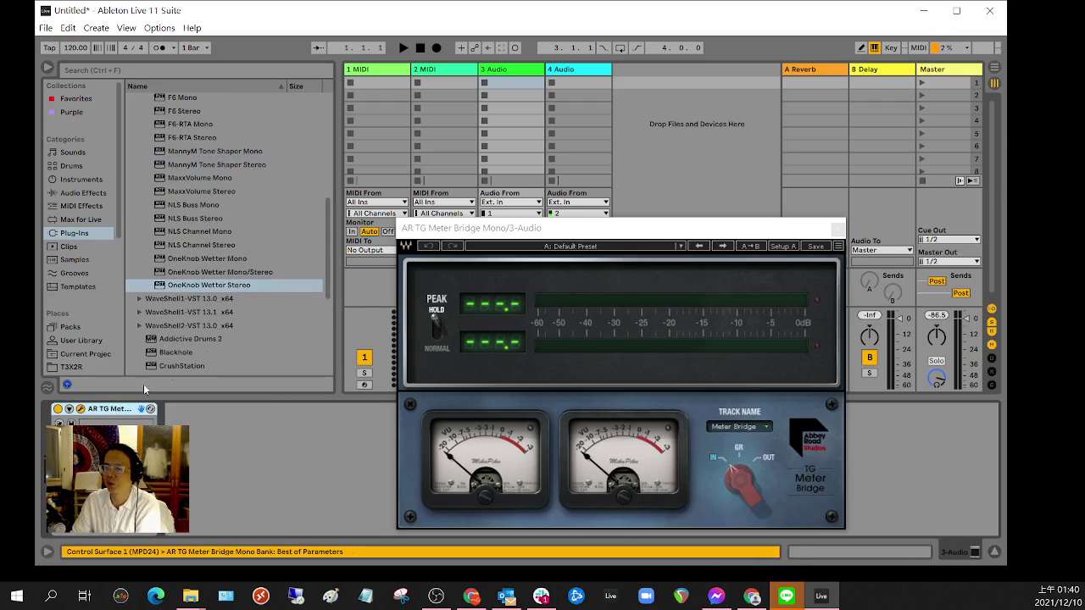
{"action": "key", "text": "Delete"}
- Expand WaveShell1-VST 13.0_x64 and load Bass Rider Live Mono onto the empty 3 Audio track
{"action": "left_click", "coordinate": [149, 302]}
{"action": "key", "text": "Right"}
{"action": "scroll", "coordinate": [228, 327], "scroll_direction": "down", "scroll_amount": 5}
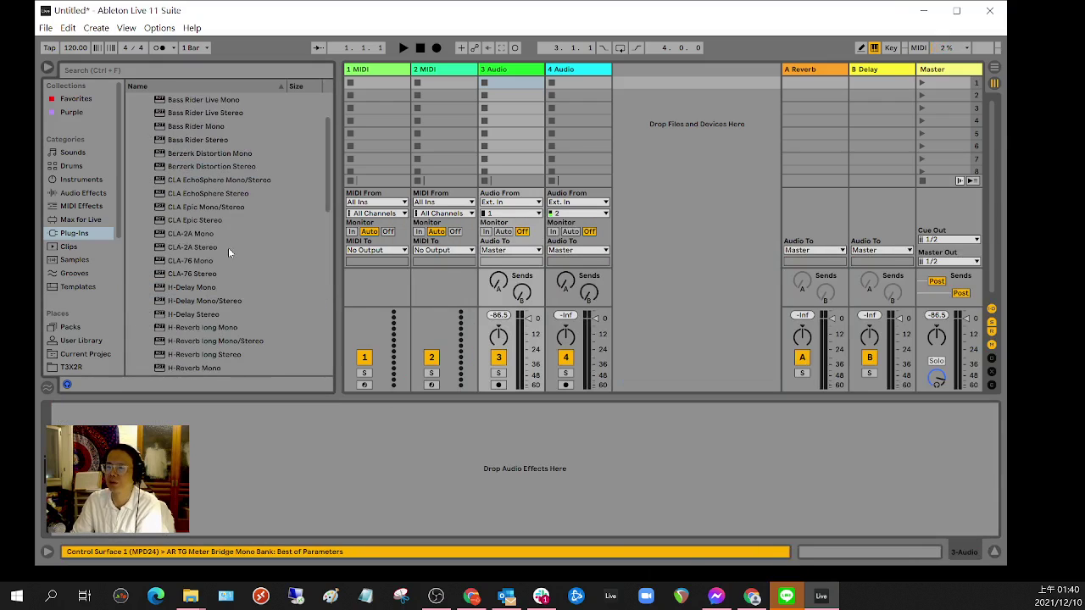
{"action": "scroll", "coordinate": [223, 259], "scroll_direction": "up", "scroll_amount": 3}
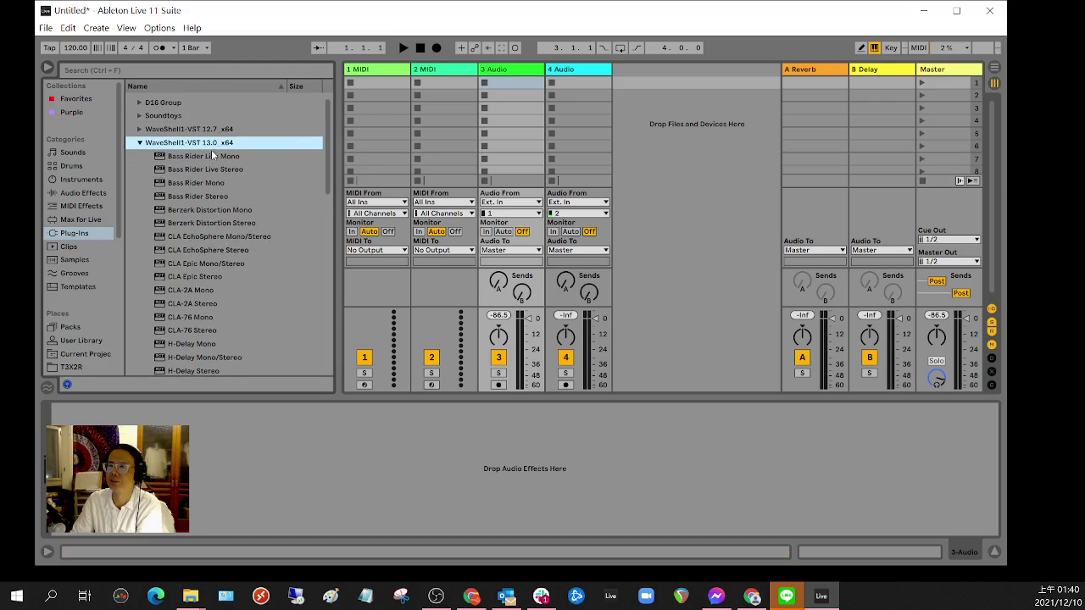
{"action": "left_click_drag", "start_coordinate": [211, 151], "coordinate": [287, 440]}
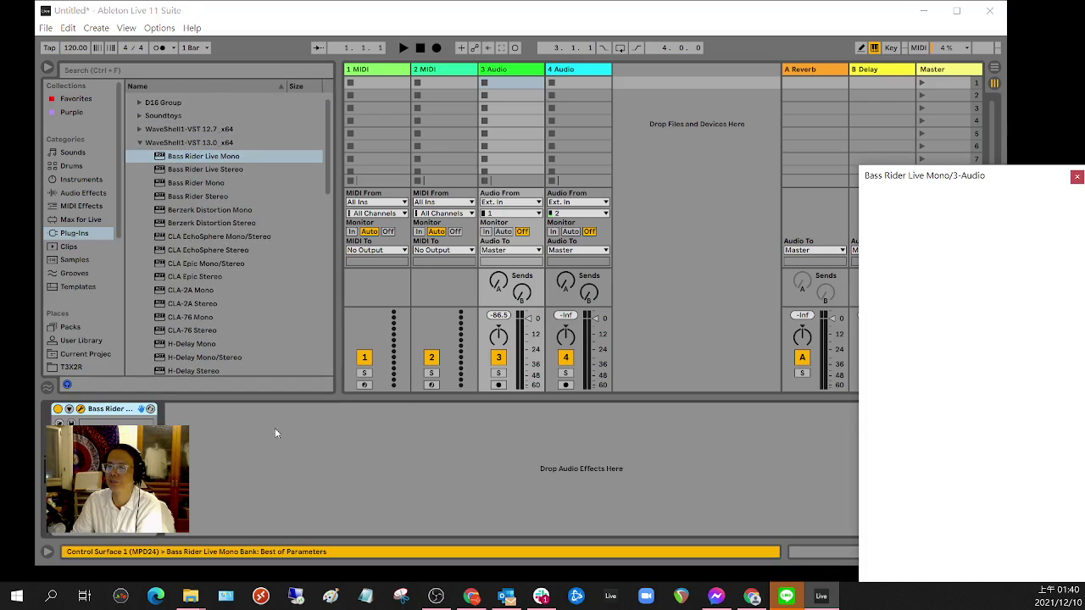
- Move the blank Bass Rider Live Mono window over the tracks, then close and reopen it to redraw its interface
{"action": "left_click_drag", "start_coordinate": [955, 187], "coordinate": [490, 128]}
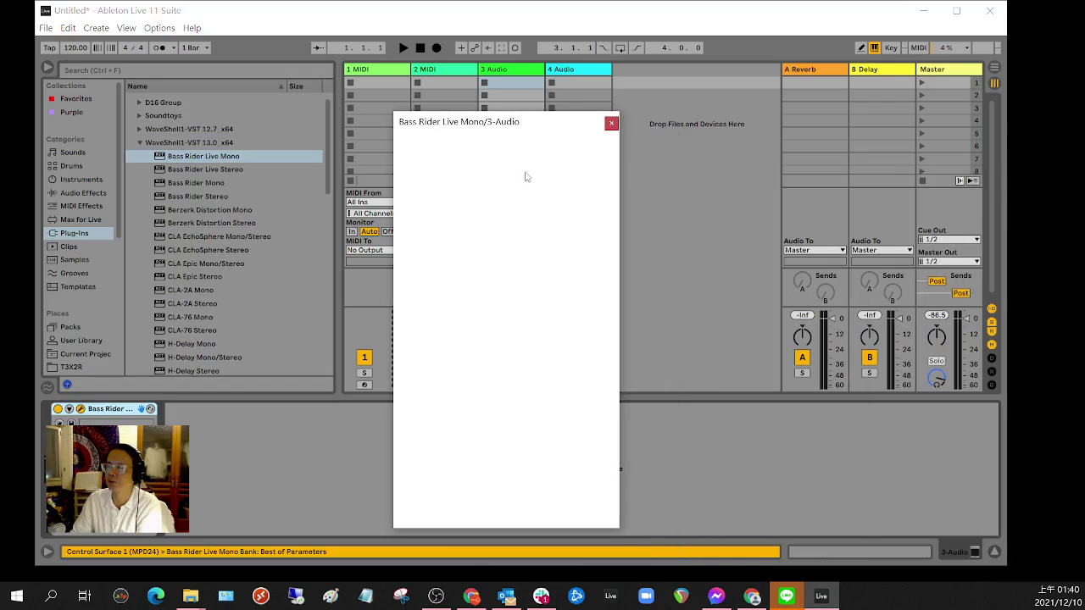
{"action": "left_click", "coordinate": [609, 124]}
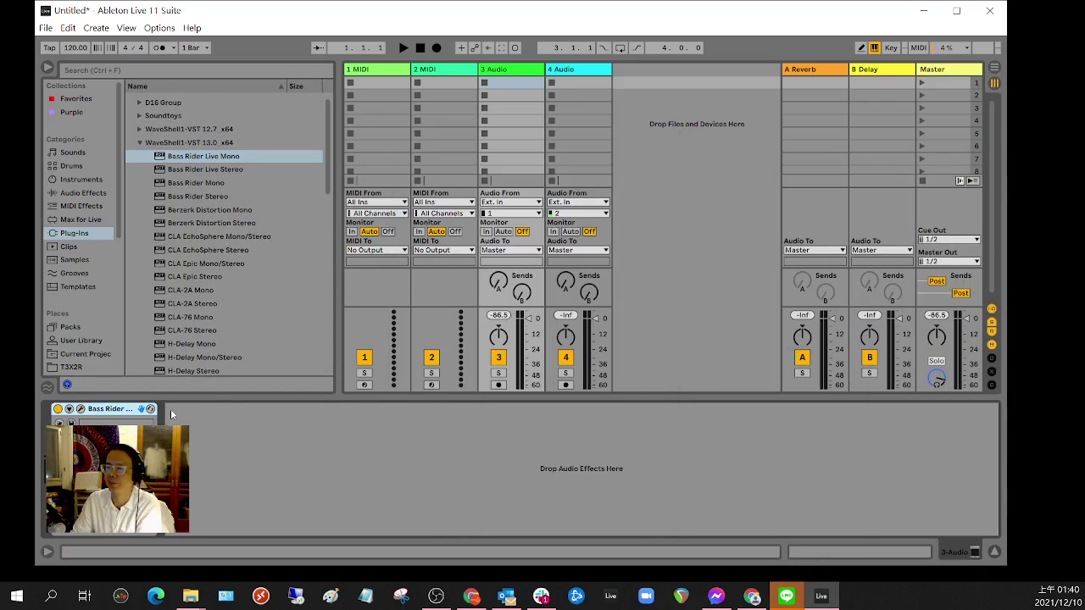
{"action": "left_click", "coordinate": [81, 409]}
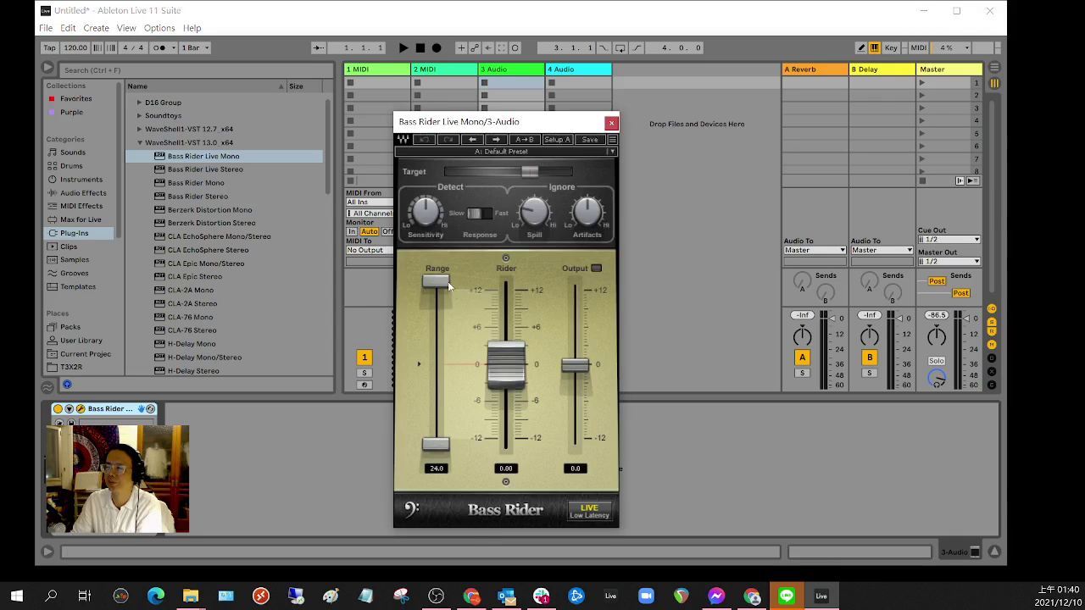
- Set Bass Rider's upper range to 6.0 and its Rider fader to -8.00, and close the plug-in window
{"action": "left_click_drag", "start_coordinate": [445, 283], "coordinate": [444, 356]}
{"action": "left_click_drag", "start_coordinate": [511, 374], "coordinate": [601, 307]}
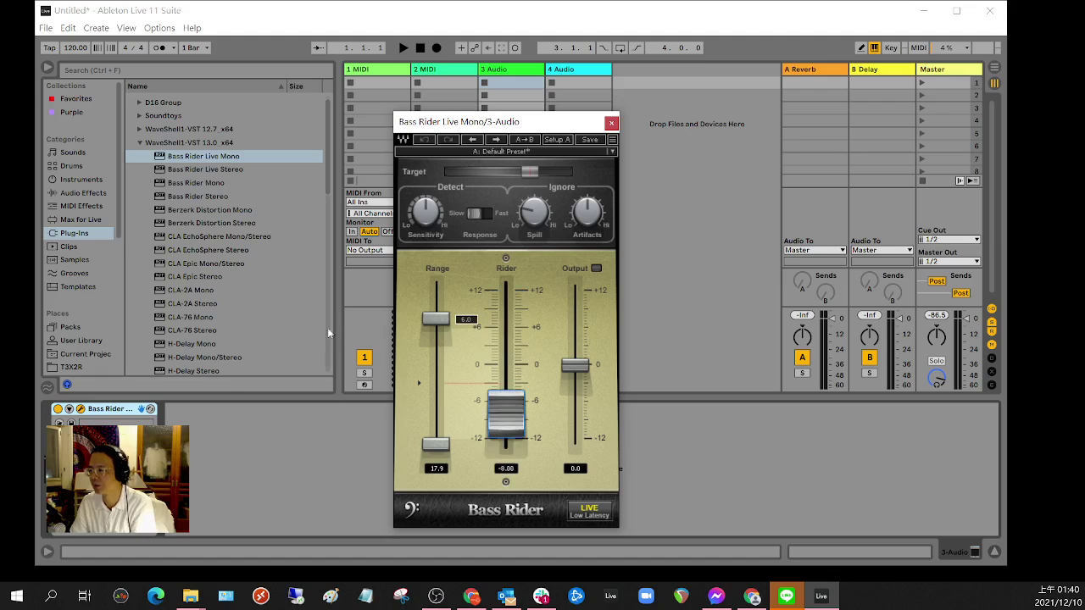
{"action": "left_click", "coordinate": [574, 133]}
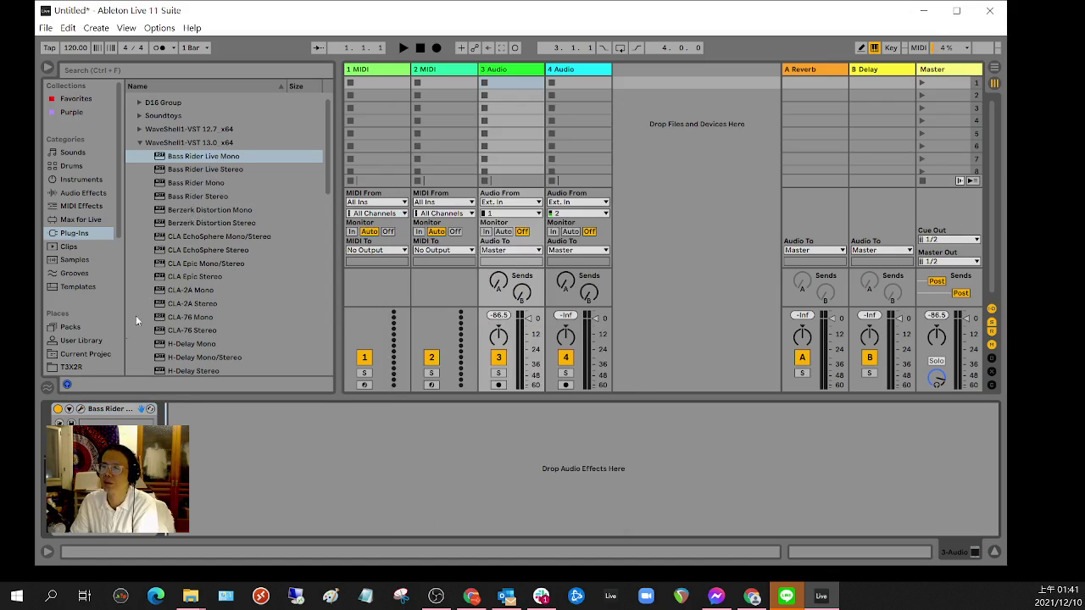
- Remove Bass Rider Live Mono from the 3 Audio track and load Berzerk Distortion Mono in its place
{"action": "left_click", "coordinate": [117, 409]}
{"action": "key", "text": "Delete"}
{"action": "left_click", "coordinate": [208, 211]}
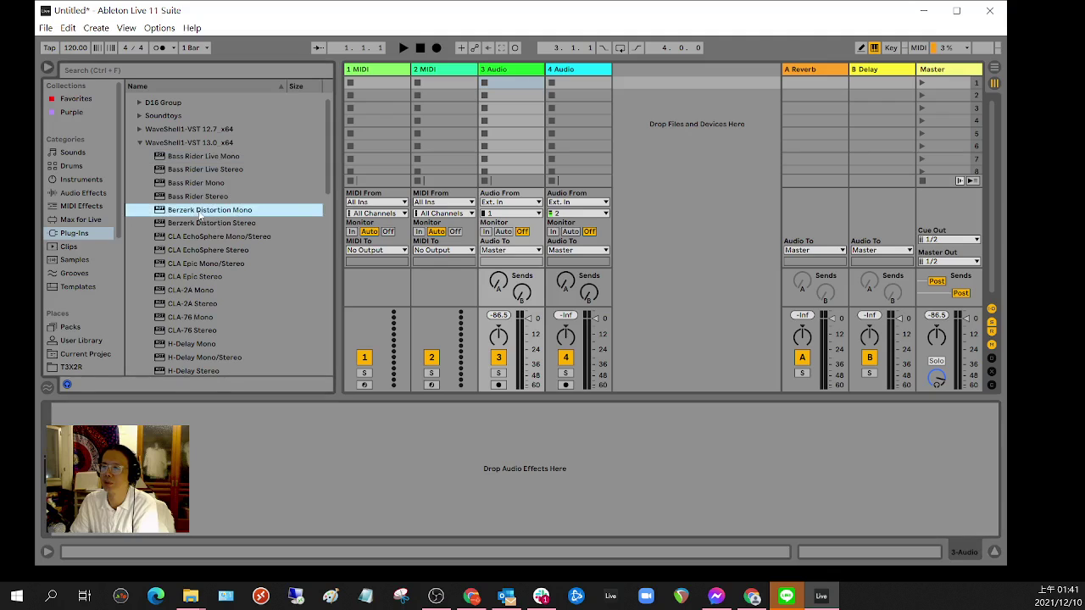
{"action": "left_click_drag", "start_coordinate": [209, 210], "coordinate": [222, 422]}
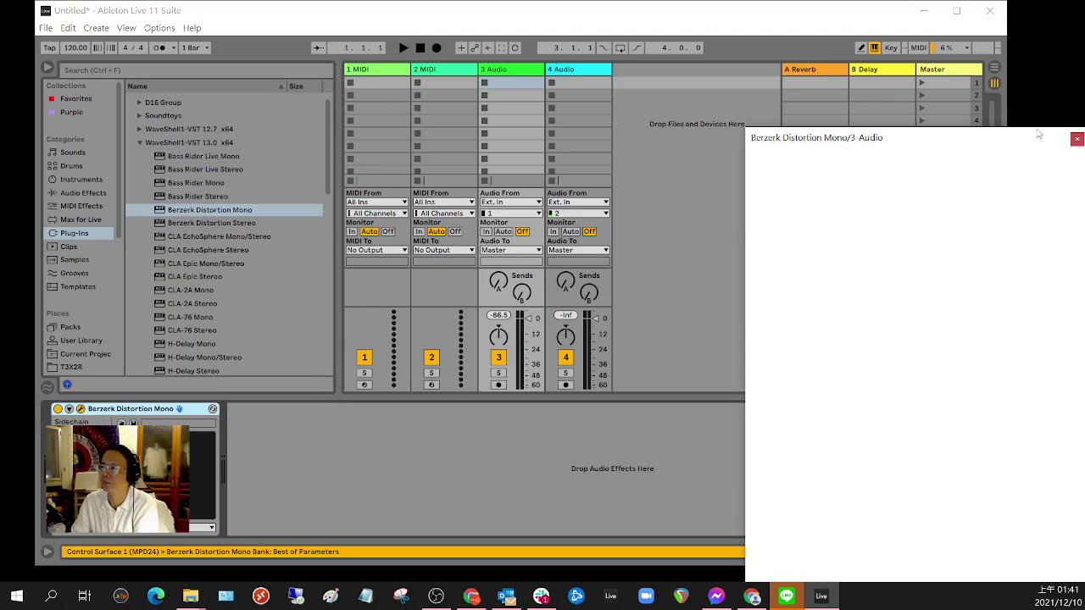
- Close and reopen the blank Berzerk Distortion Mono window, and move it over the tracks
{"action": "left_click", "coordinate": [1076, 138]}
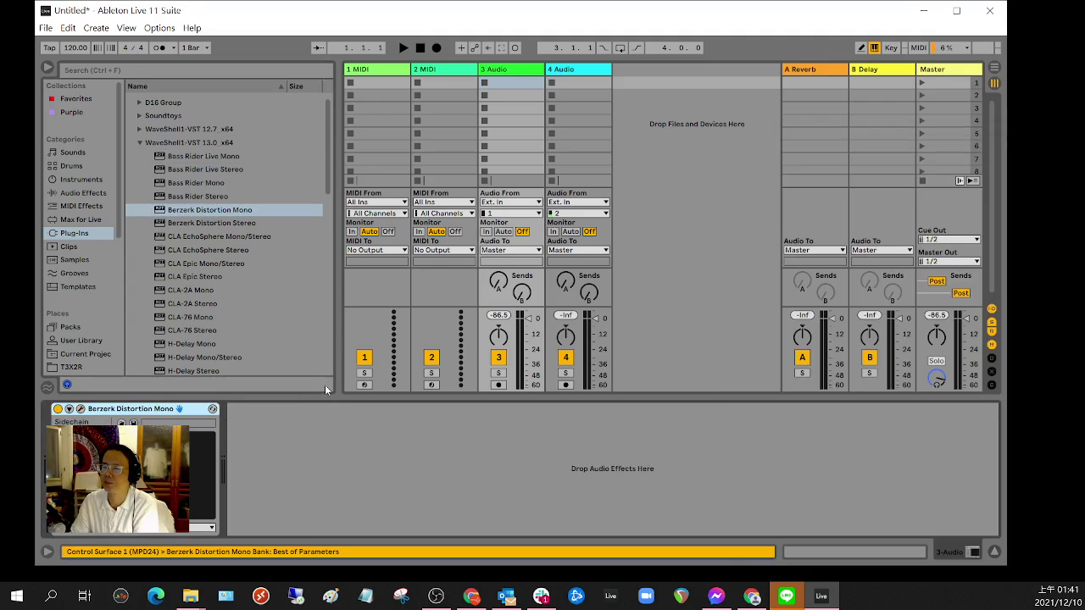
{"action": "left_click", "coordinate": [81, 409]}
{"action": "left_click_drag", "start_coordinate": [854, 136], "coordinate": [422, 36]}
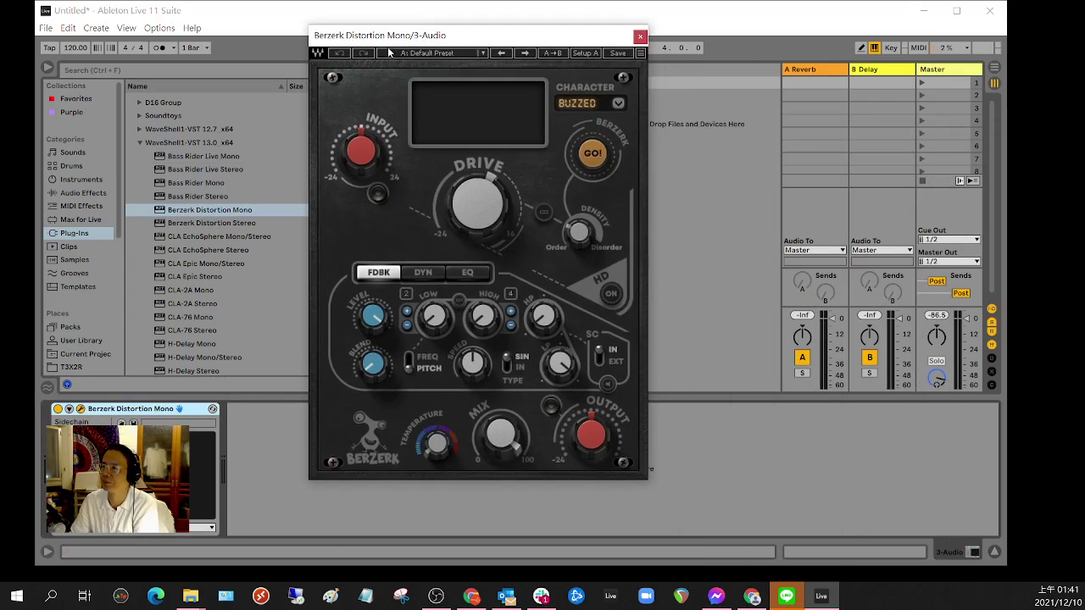
- Set Berzerk's Input to -6.9, adjust its Drive knob, and close the plug-in window
{"action": "left_click_drag", "start_coordinate": [366, 154], "coordinate": [368, 168]}
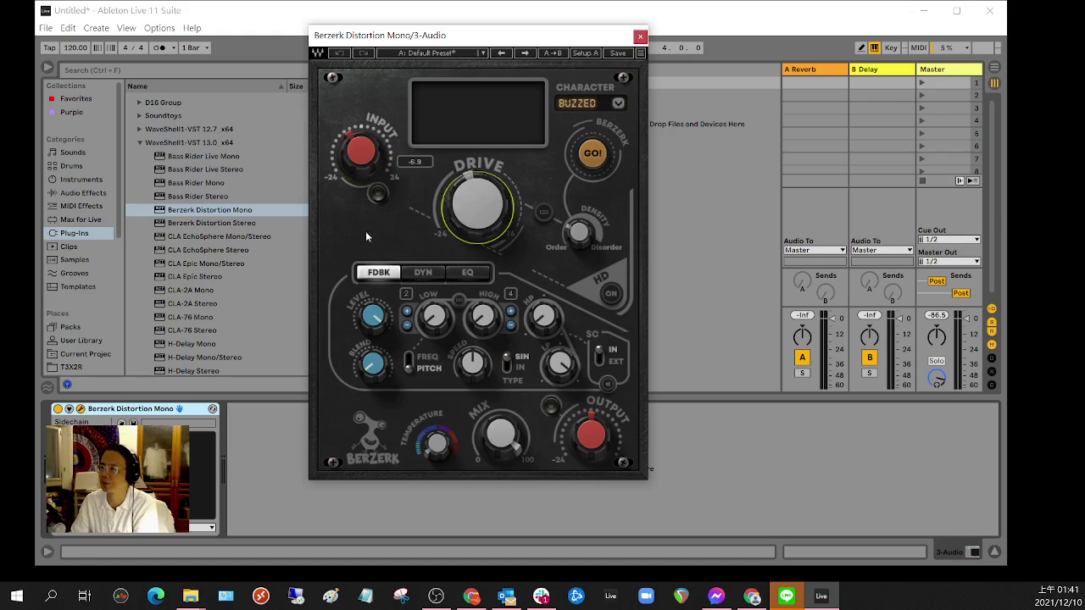
{"action": "mouse_move", "coordinate": [563, 349]}
{"action": "left_mouse_down"}
{"action": "mouse_move", "coordinate": [411, 216]}
{"action": "mouse_move", "coordinate": [344, 208]}
{"action": "mouse_move", "coordinate": [767, 255]}
{"action": "mouse_move", "coordinate": [189, 295]}
{"action": "left_mouse_up"}
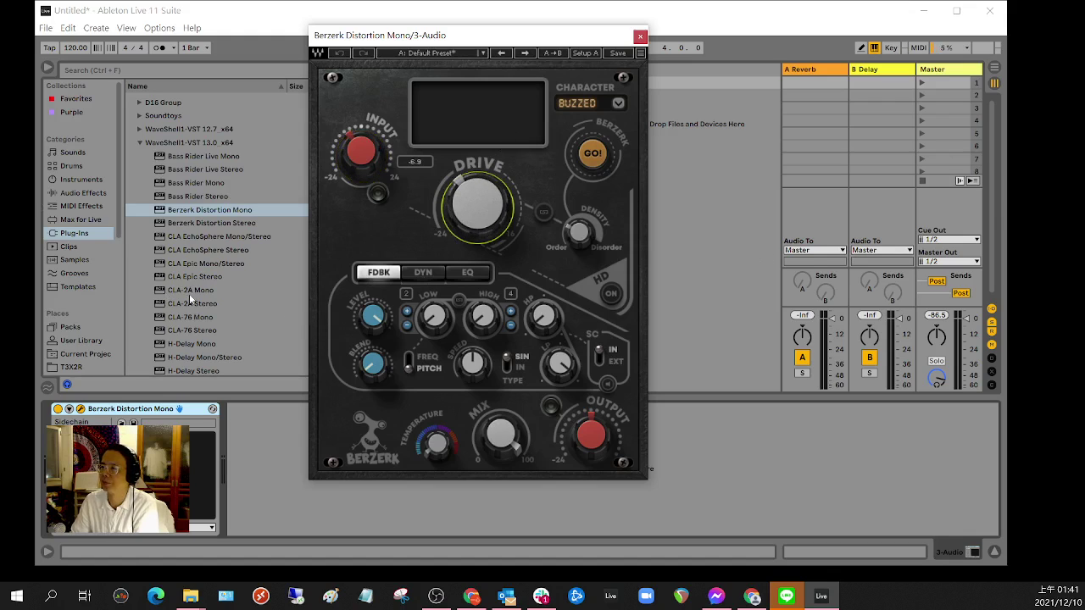
{"action": "left_click", "coordinate": [640, 36]}
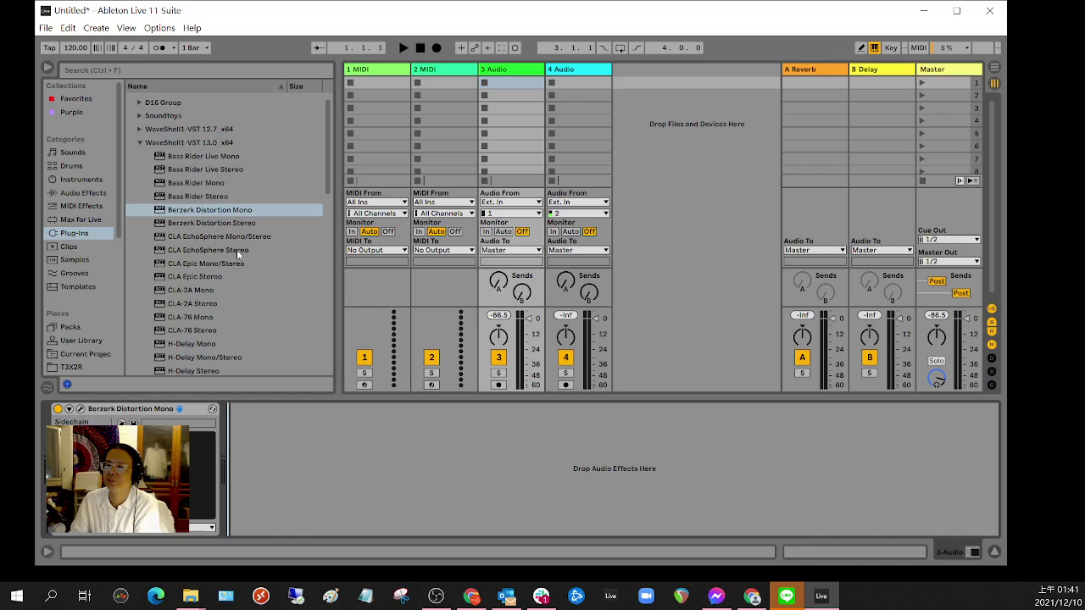
- Load CLA EchoSphere Mono/Stereo after Berzerk Distortion Mono, and close and reopen its blank window
{"action": "left_click", "coordinate": [203, 237]}
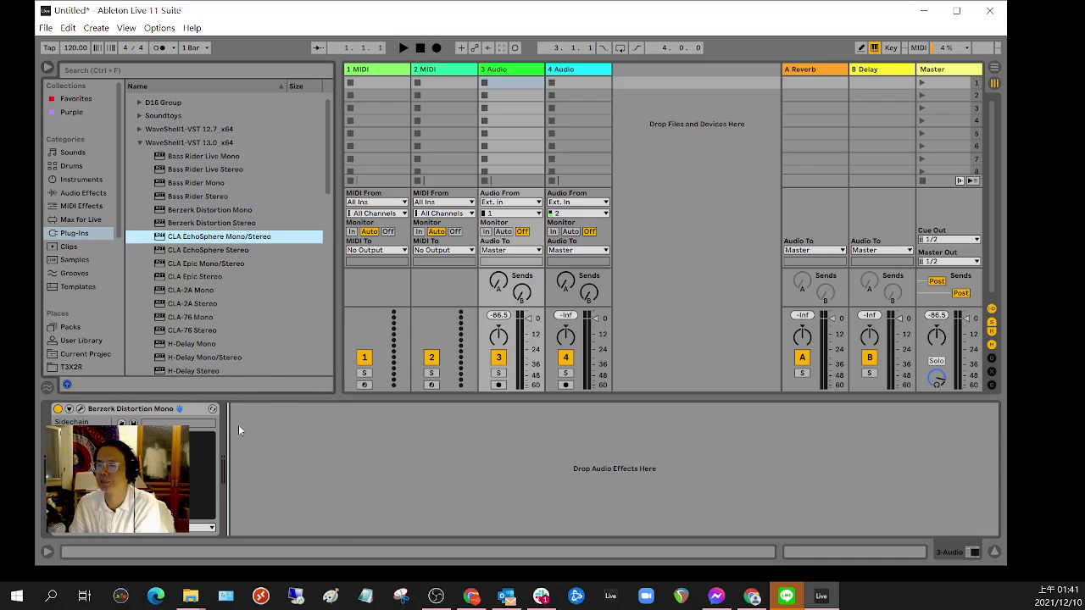
{"action": "left_click_drag", "start_coordinate": [203, 237], "coordinate": [238, 426]}
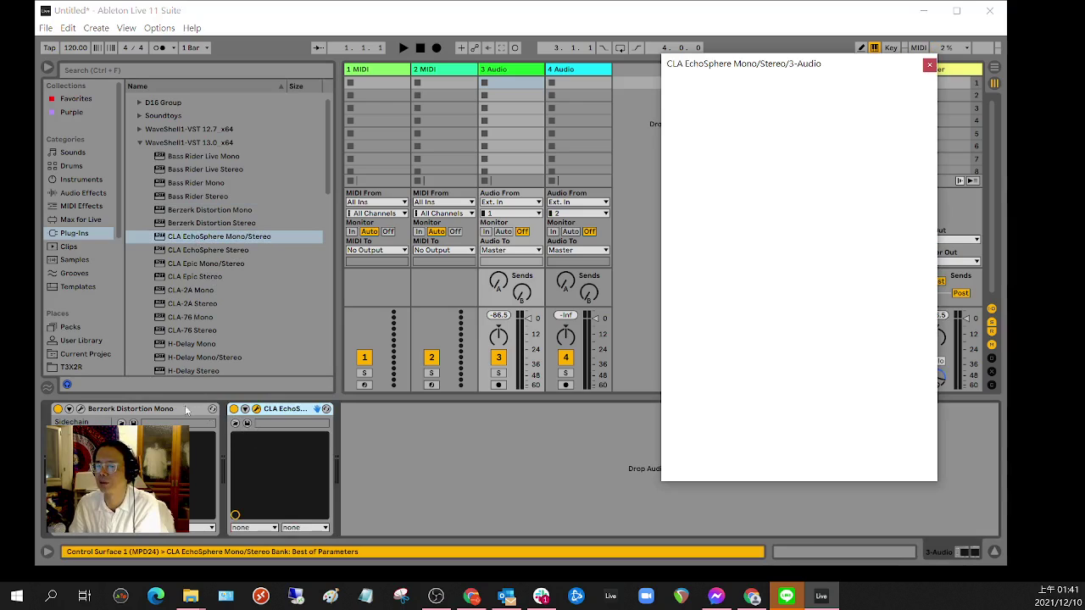
{"action": "left_click", "coordinate": [929, 65]}
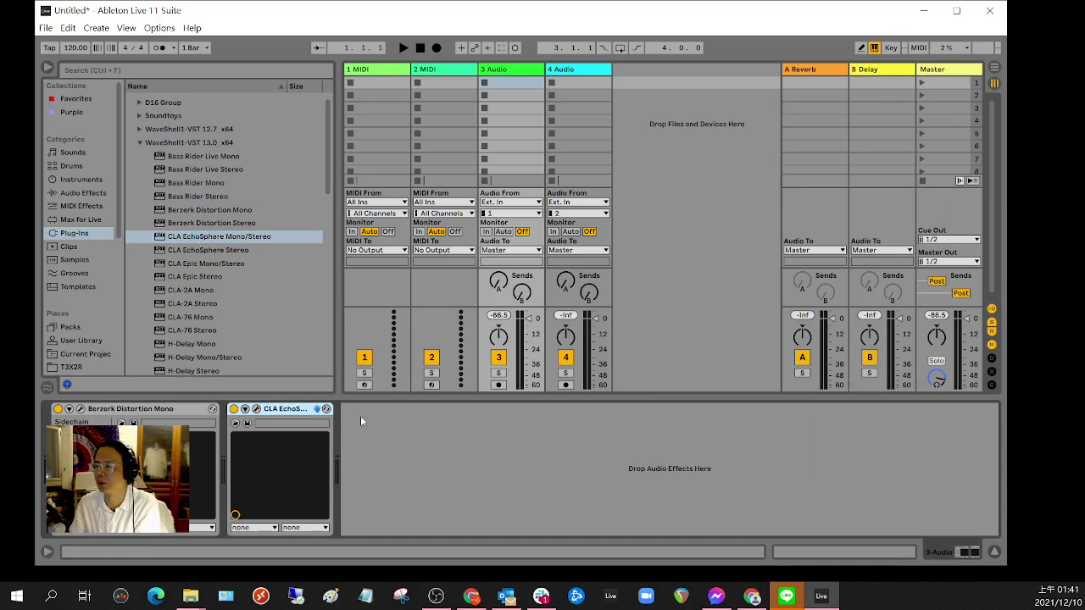
{"action": "left_click", "coordinate": [257, 409]}
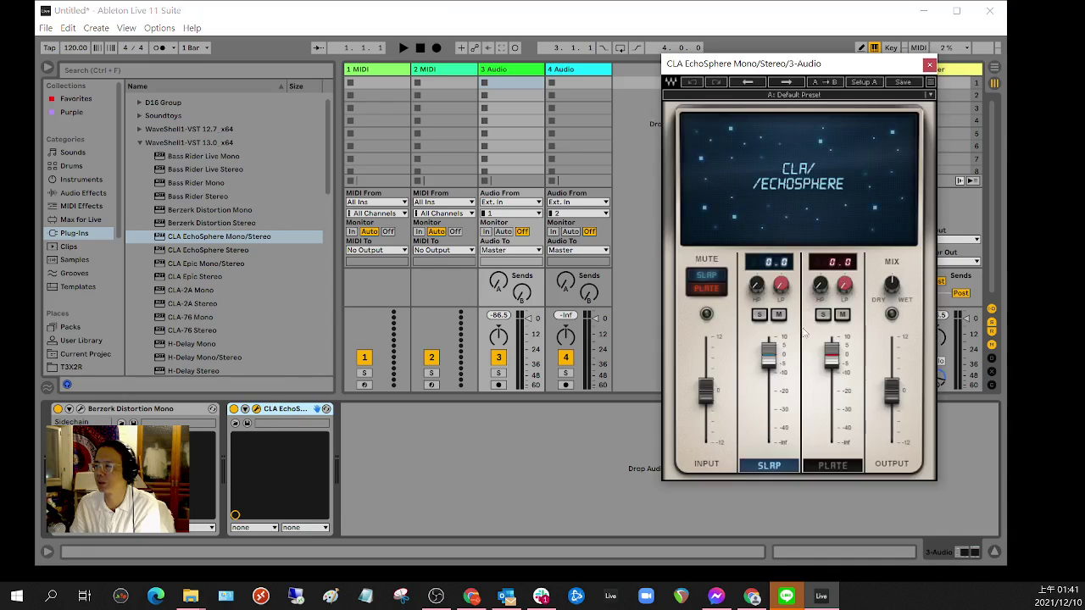
- Lower the EchoSphere Slap fader to -41.7 and select the EchoSphere device on the 3 Audio track
{"action": "left_click_drag", "start_coordinate": [769, 366], "coordinate": [769, 397]}
{"action": "left_click_drag", "start_coordinate": [686, 411], "coordinate": [391, 349]}
{"action": "left_click", "coordinate": [297, 413]}
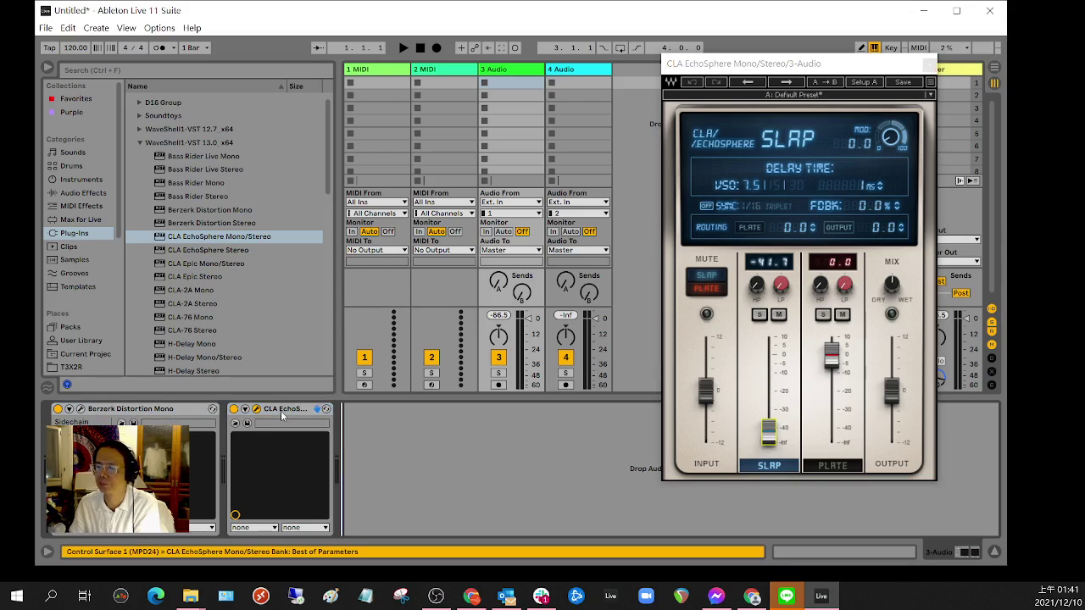
- Hide the EchoSphere plug-in window and dismiss the serious program error message
{"action": "key", "text": "ctrl+alt+p"}
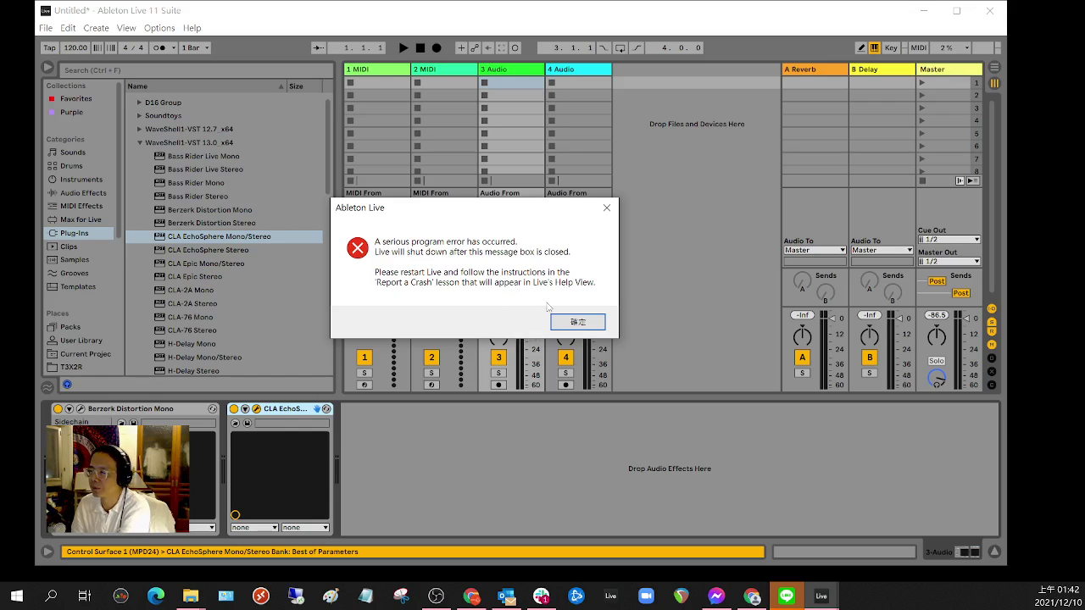
{"action": "left_click", "coordinate": [583, 322]}
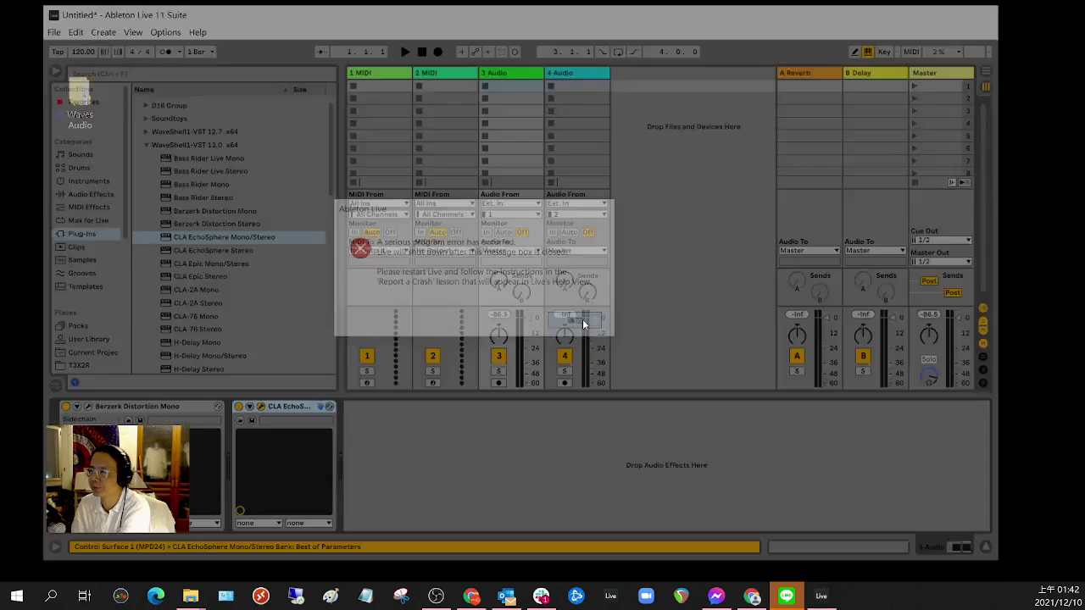